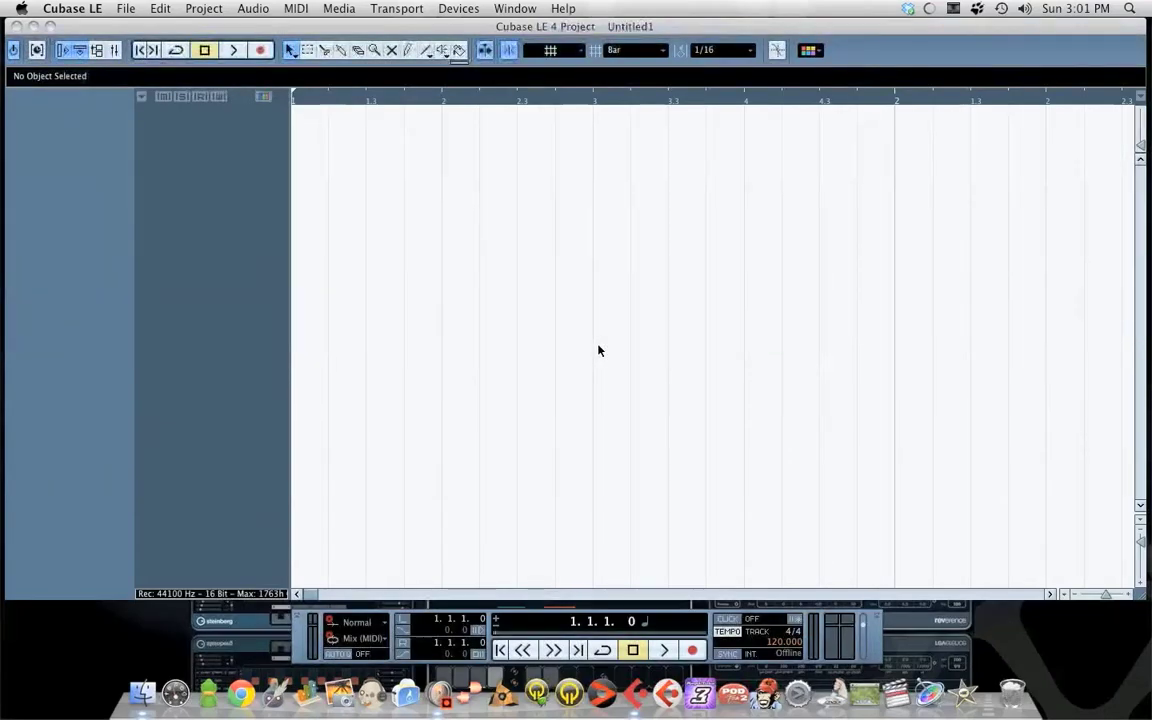
- Turn on the metronome click, audition it briefly, and return to the project start
click(727, 620)
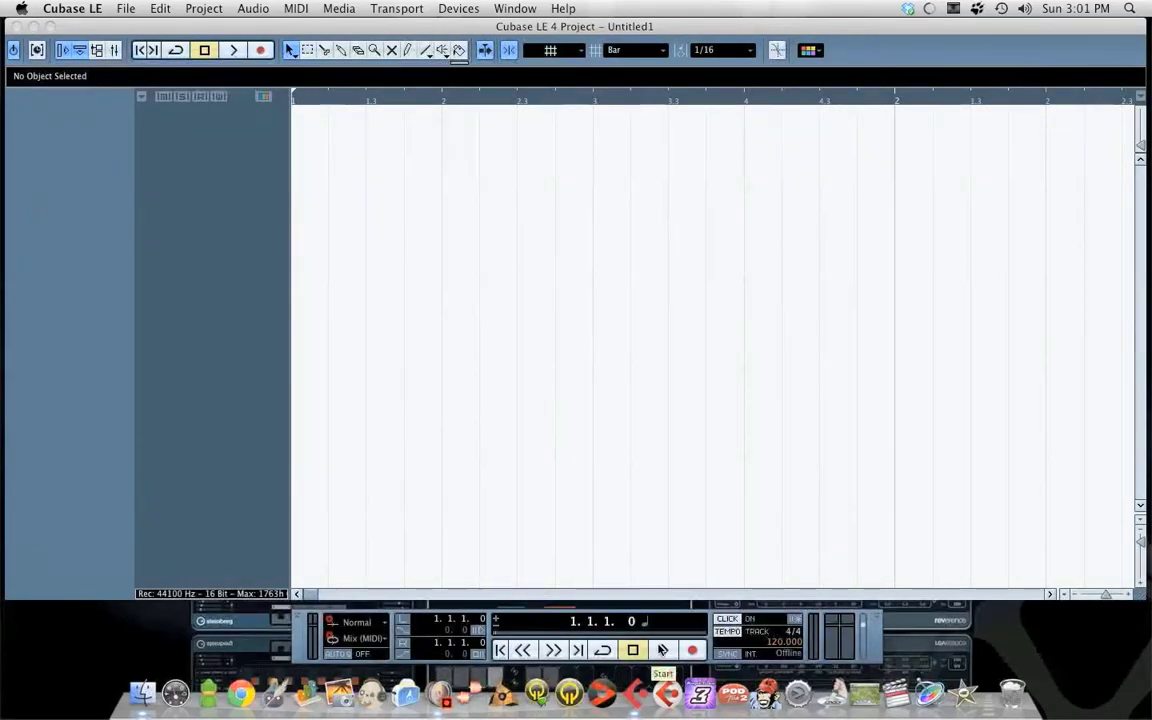
click(664, 651)
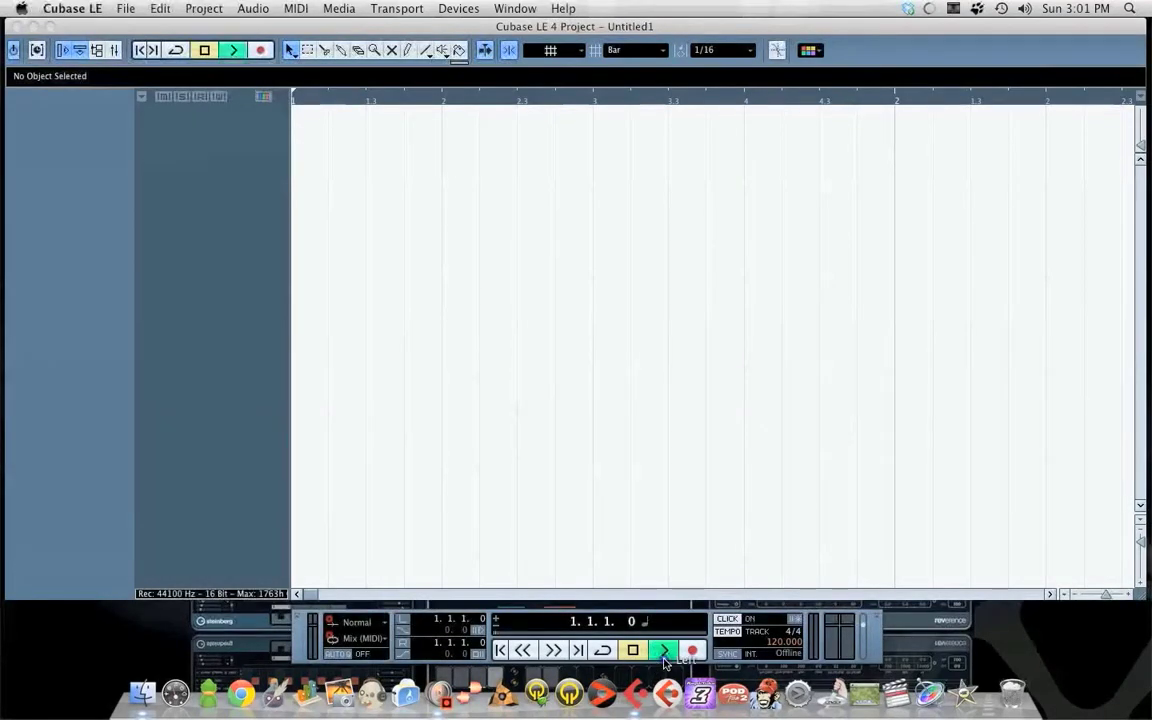
click(632, 650)
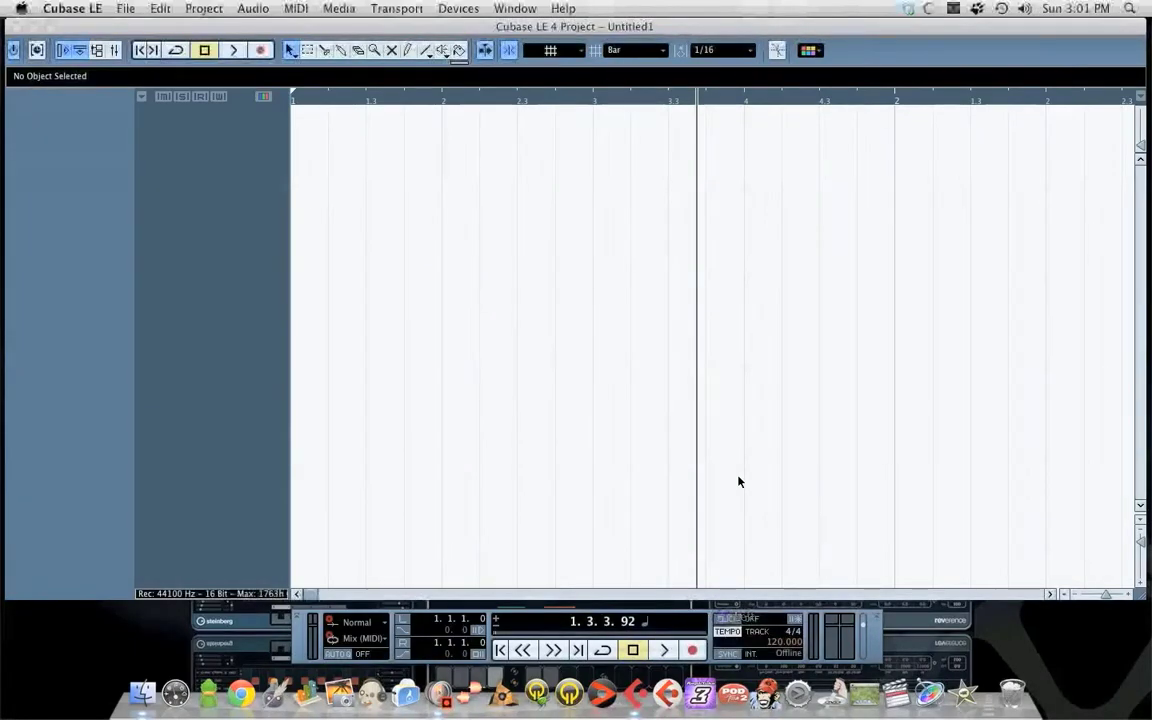
key(Home)
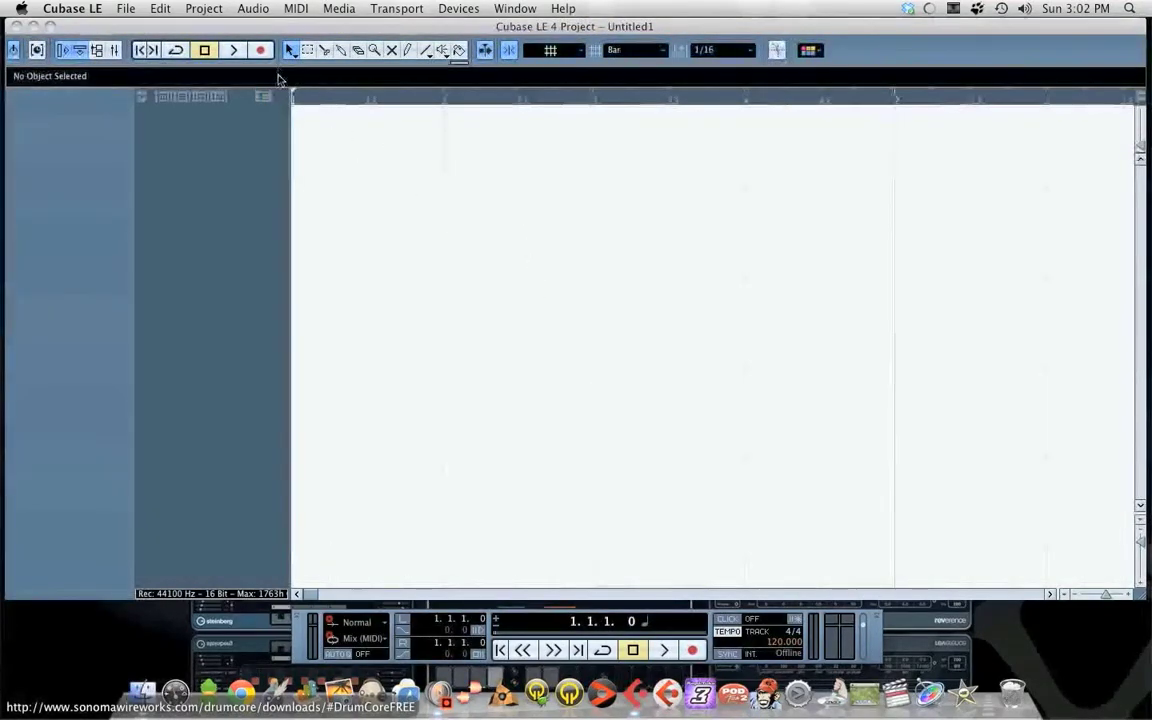
- Glance at the Devices menu without choosing anything, then bring up Project > Add Track
click(457, 8)
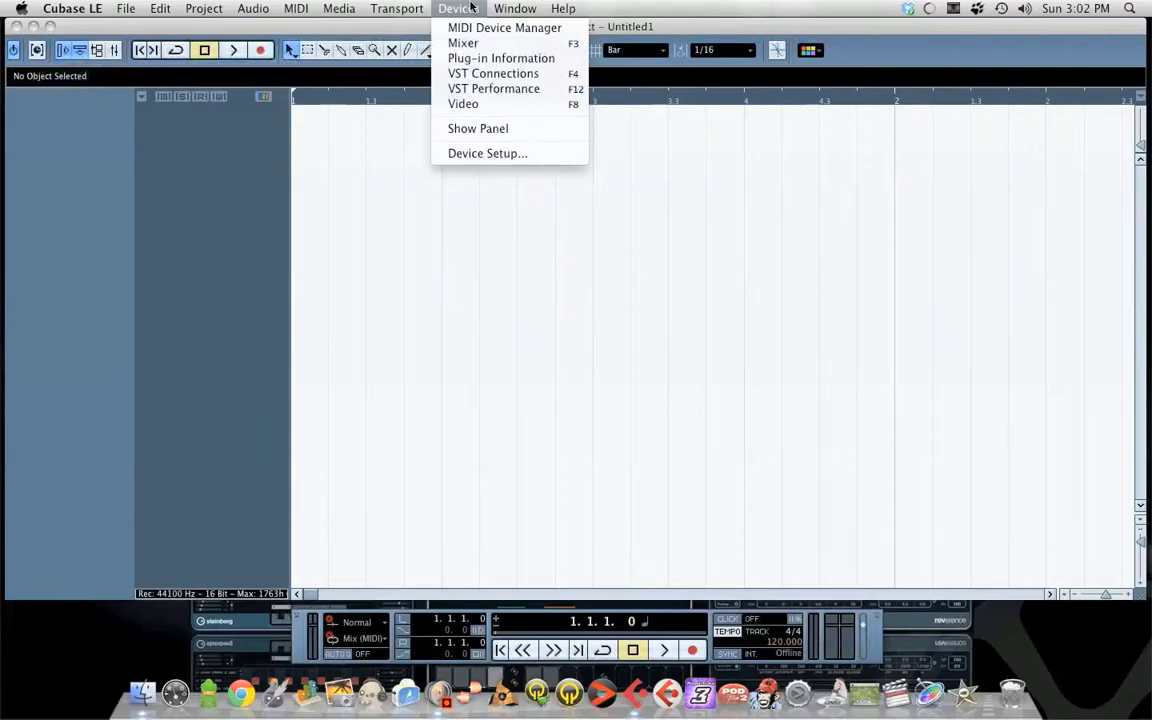
click(400, 140)
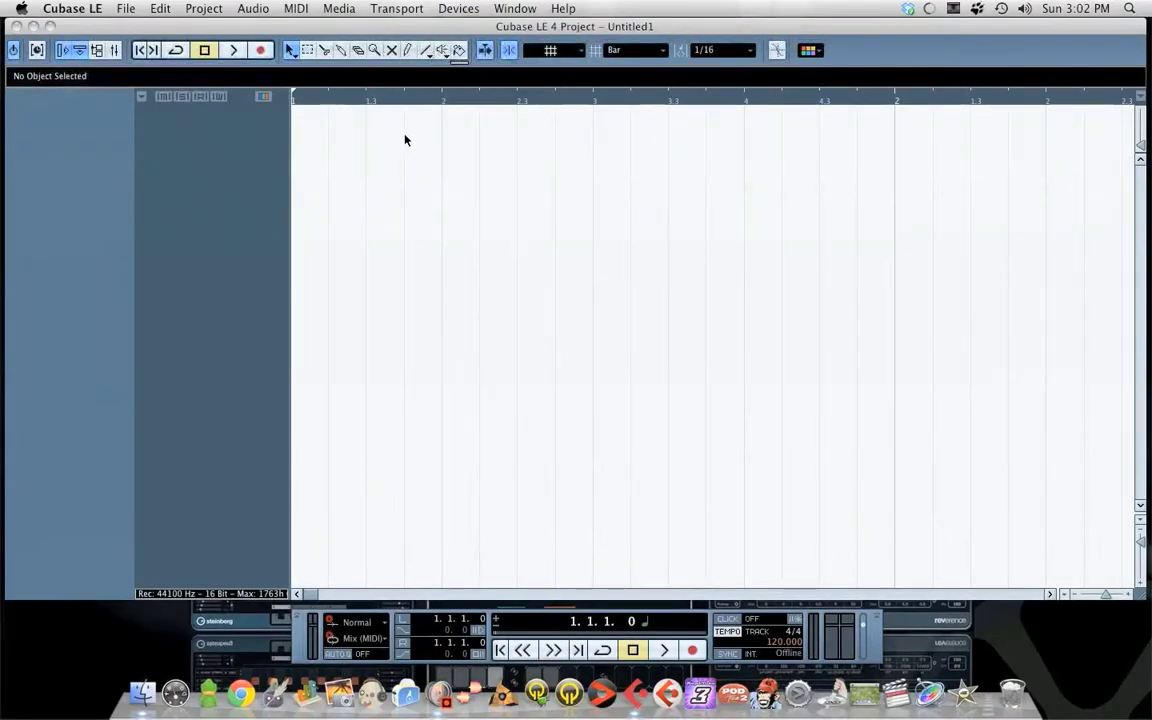
click(221, 8)
- Add an instrument track, DrumCore 3 01, with DrumCore 3 as its instrument
mouse_move(205, 26)
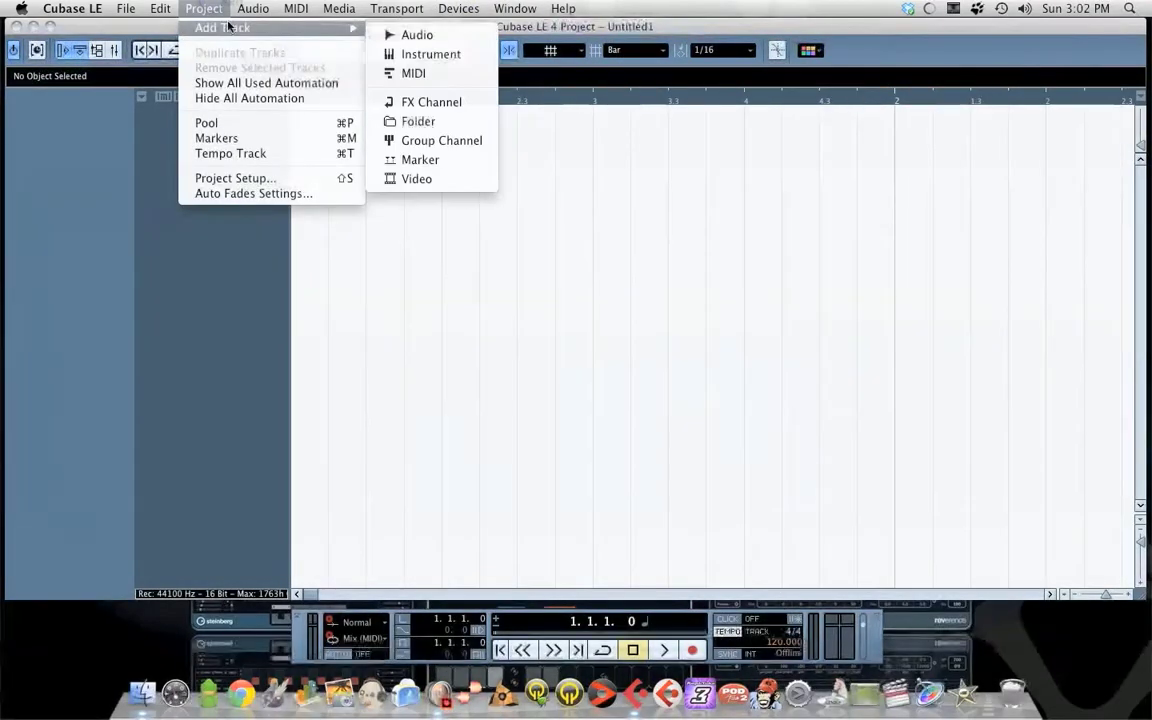
click(456, 62)
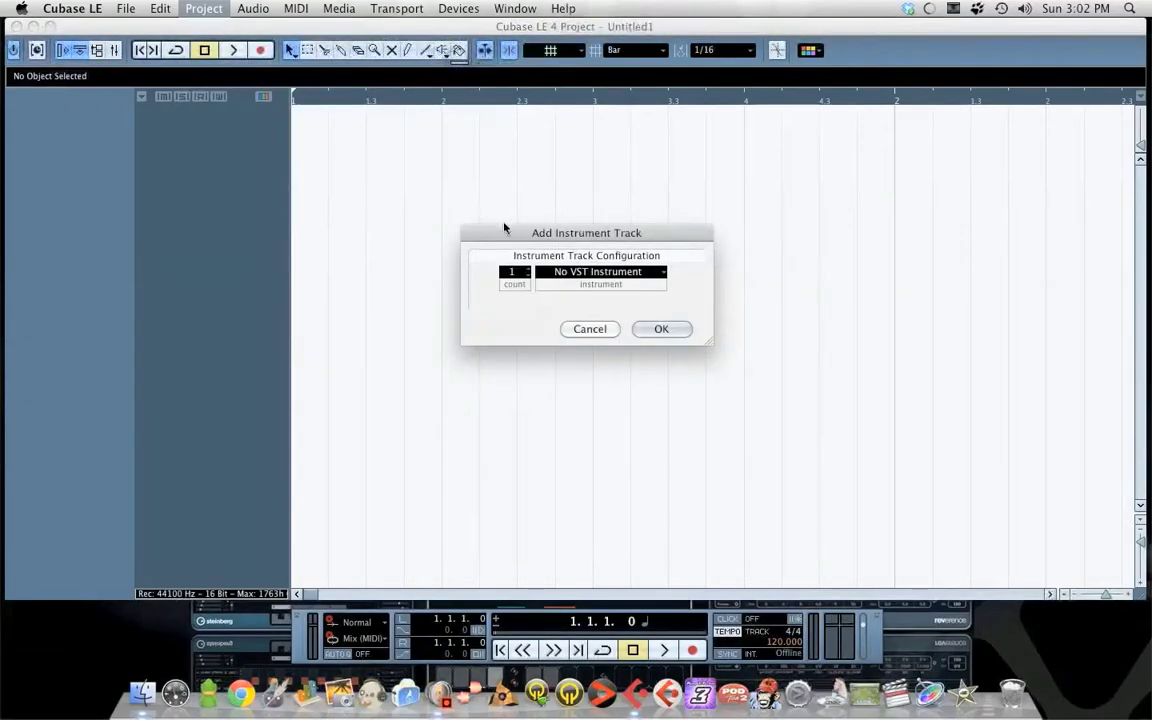
click(627, 276)
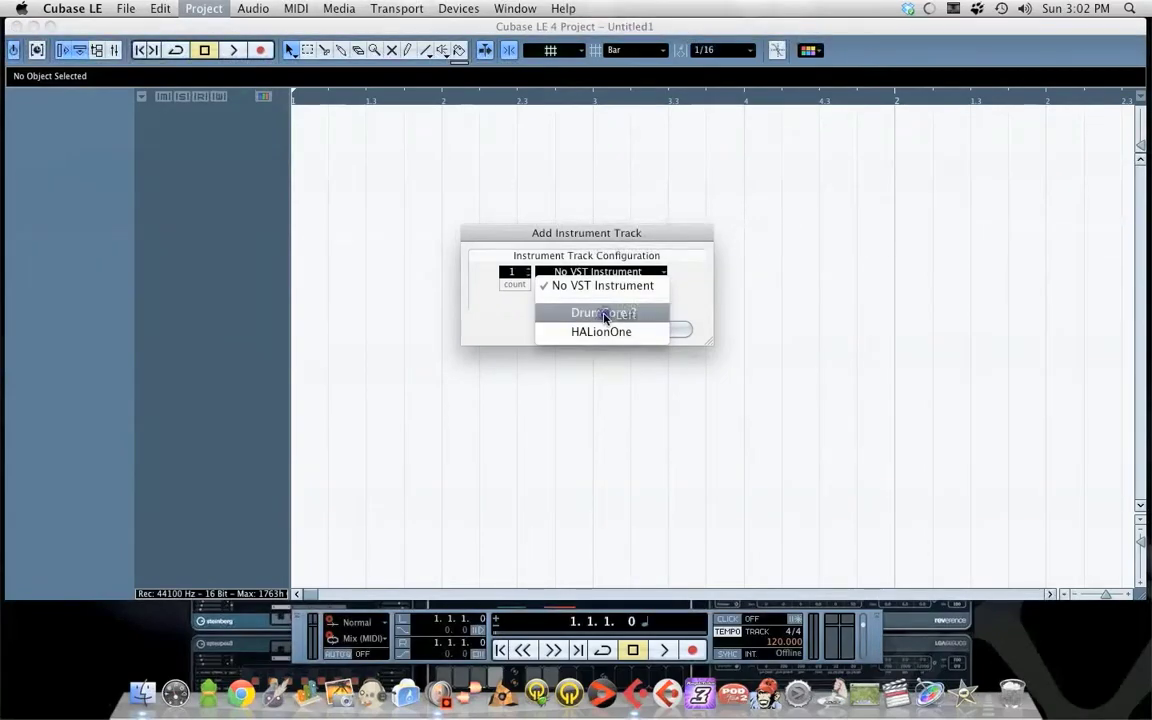
click(603, 314)
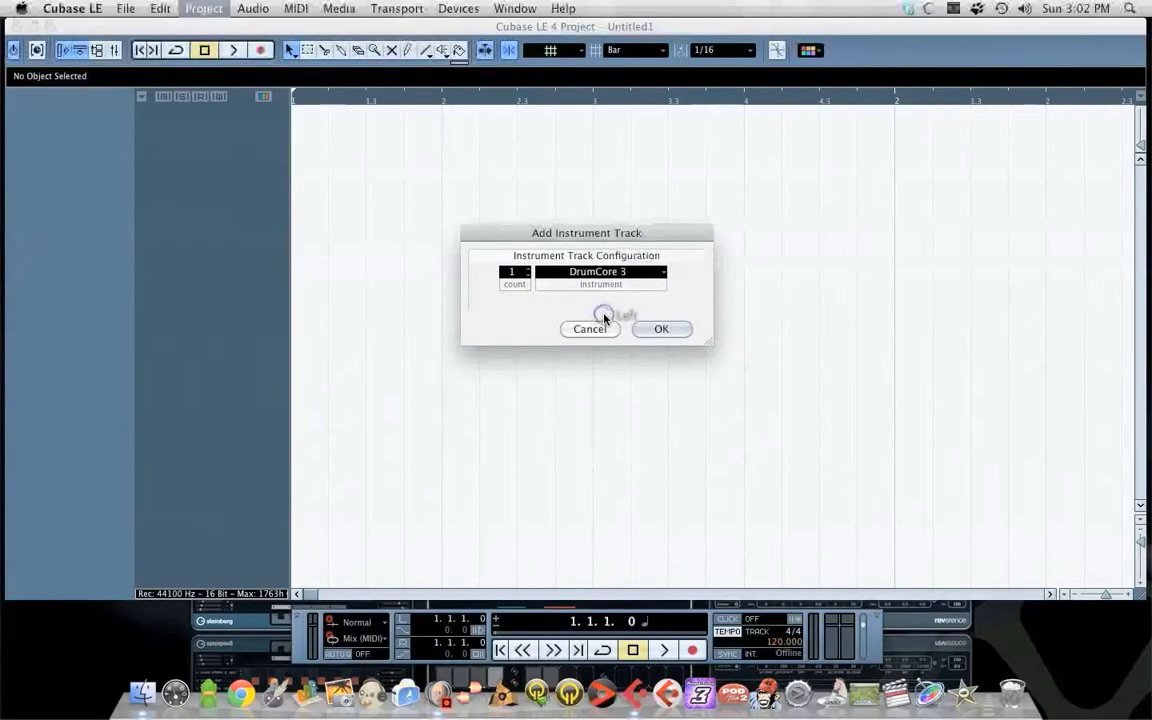
click(648, 328)
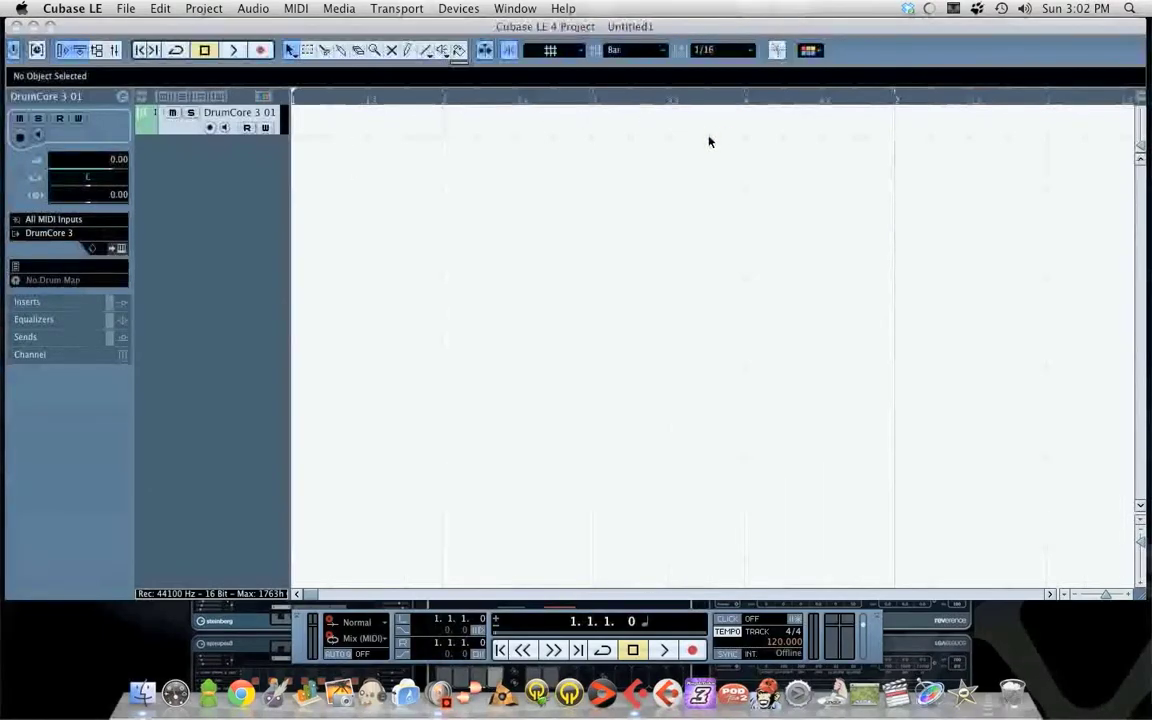
click(407, 50)
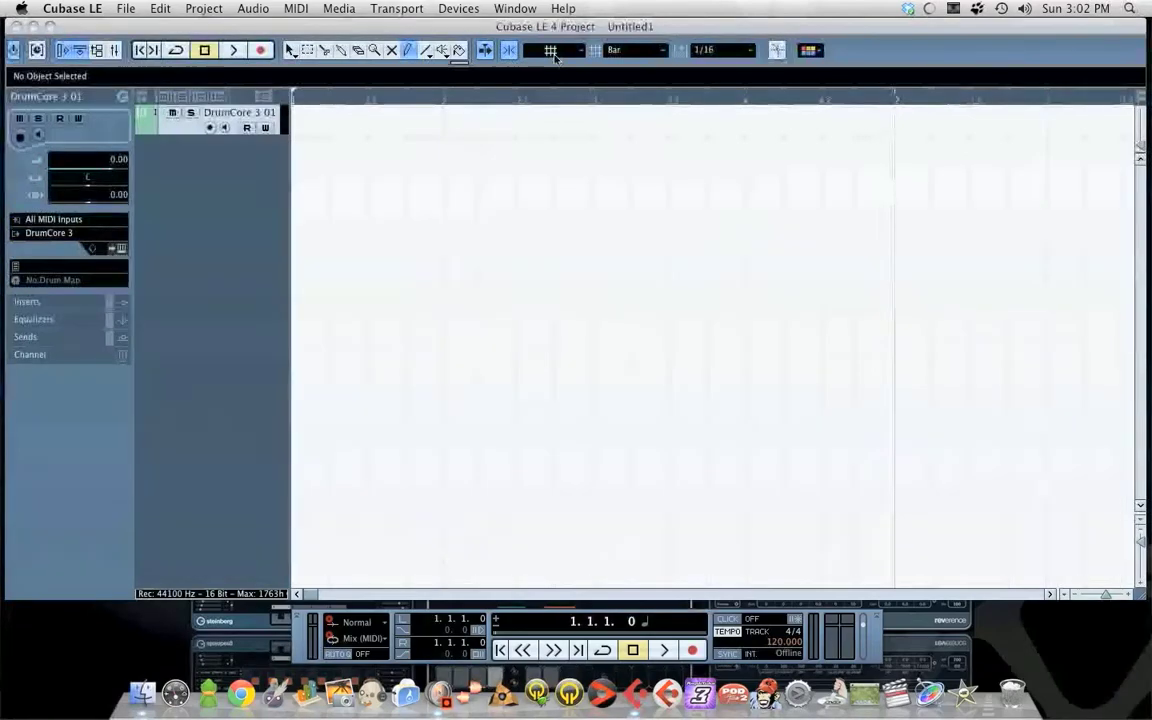
- With the grid kept on Bar, draw a one-bar MIDI part from the project start
click(643, 52)
click(627, 62)
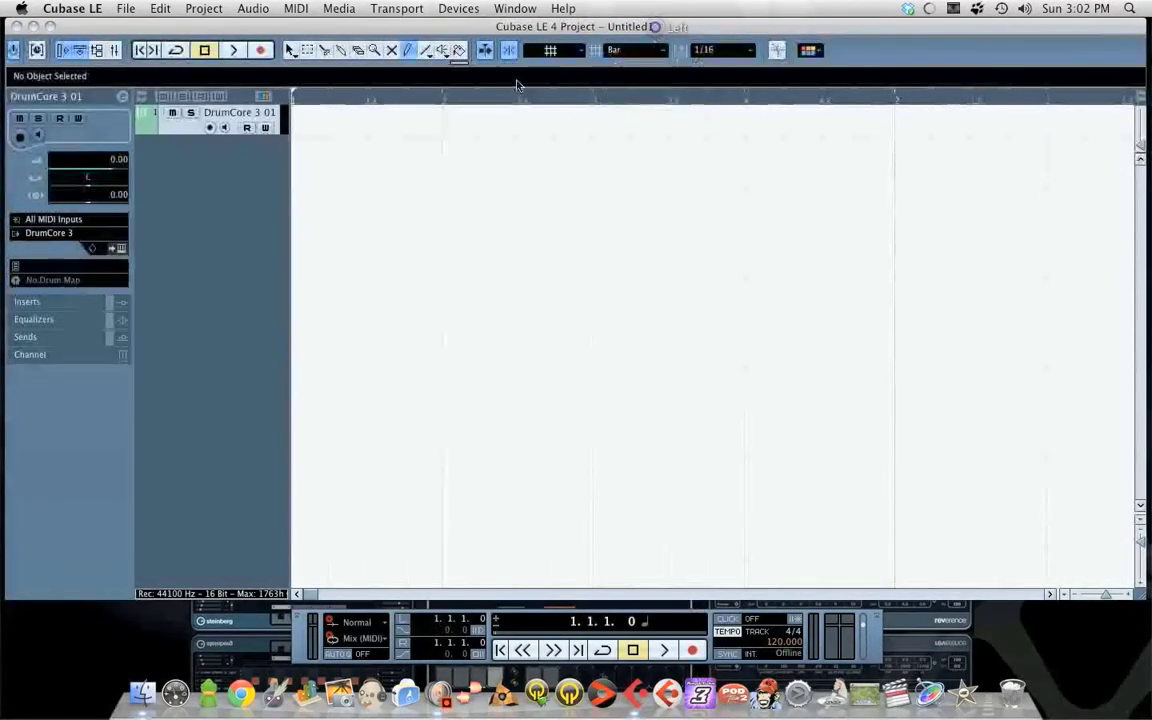
drag(332, 118, 890, 120)
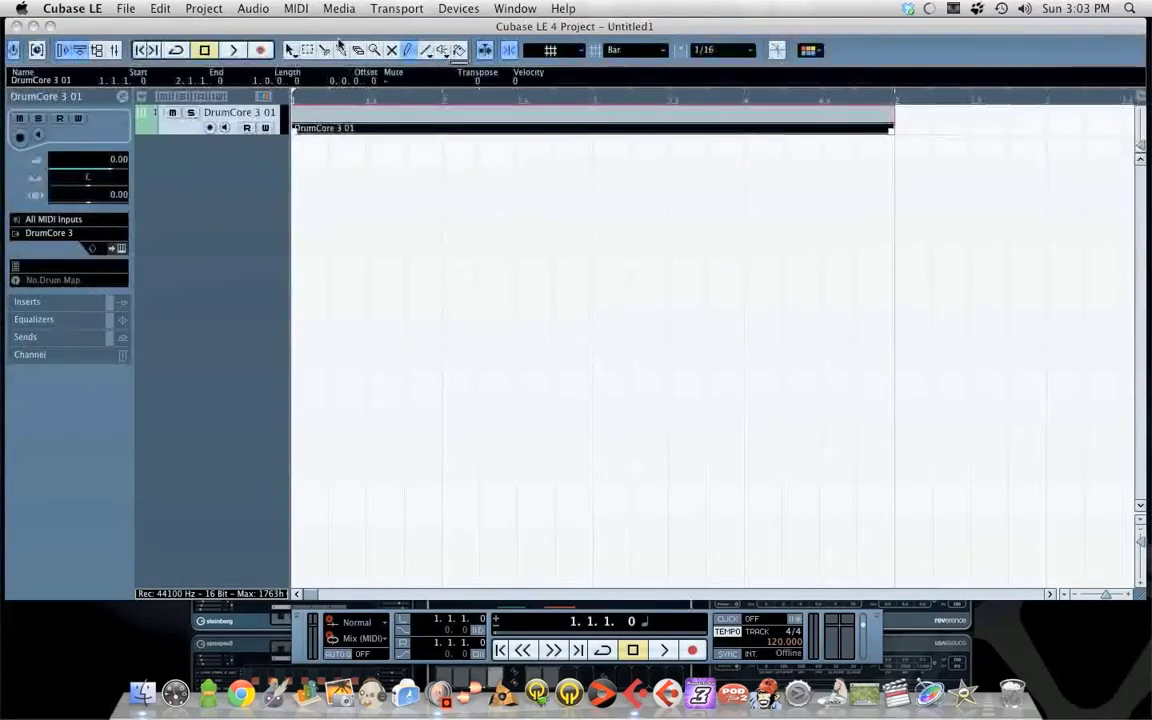
click(289, 52)
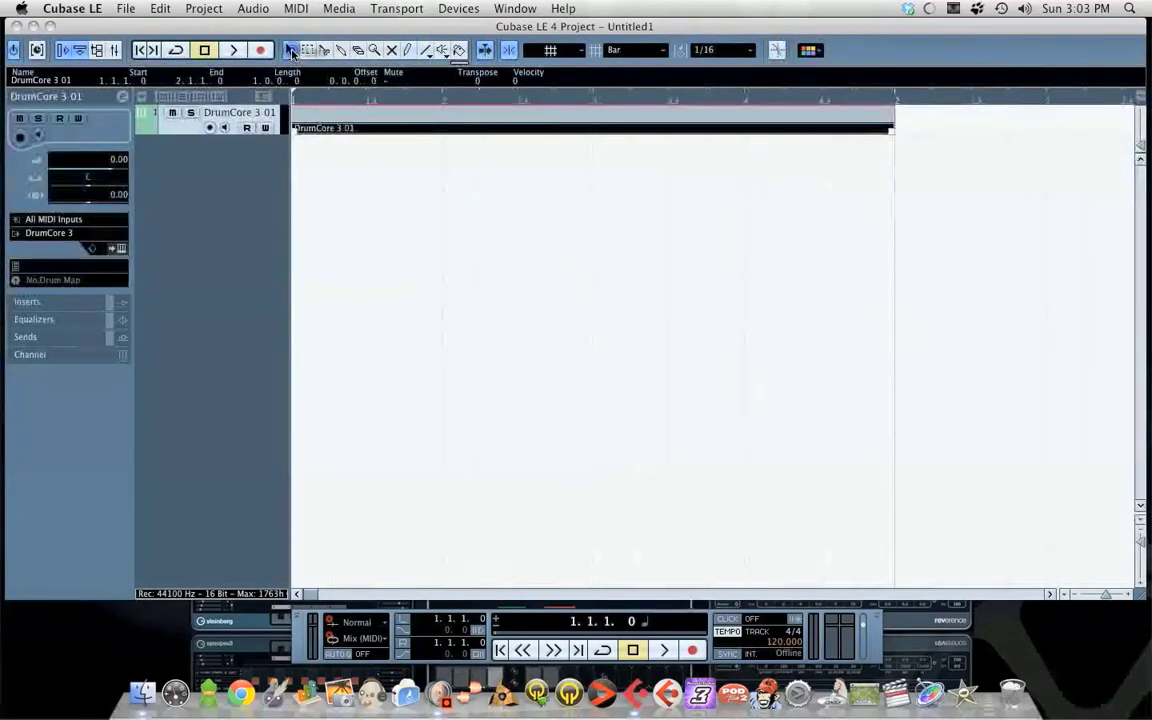
click(65, 284)
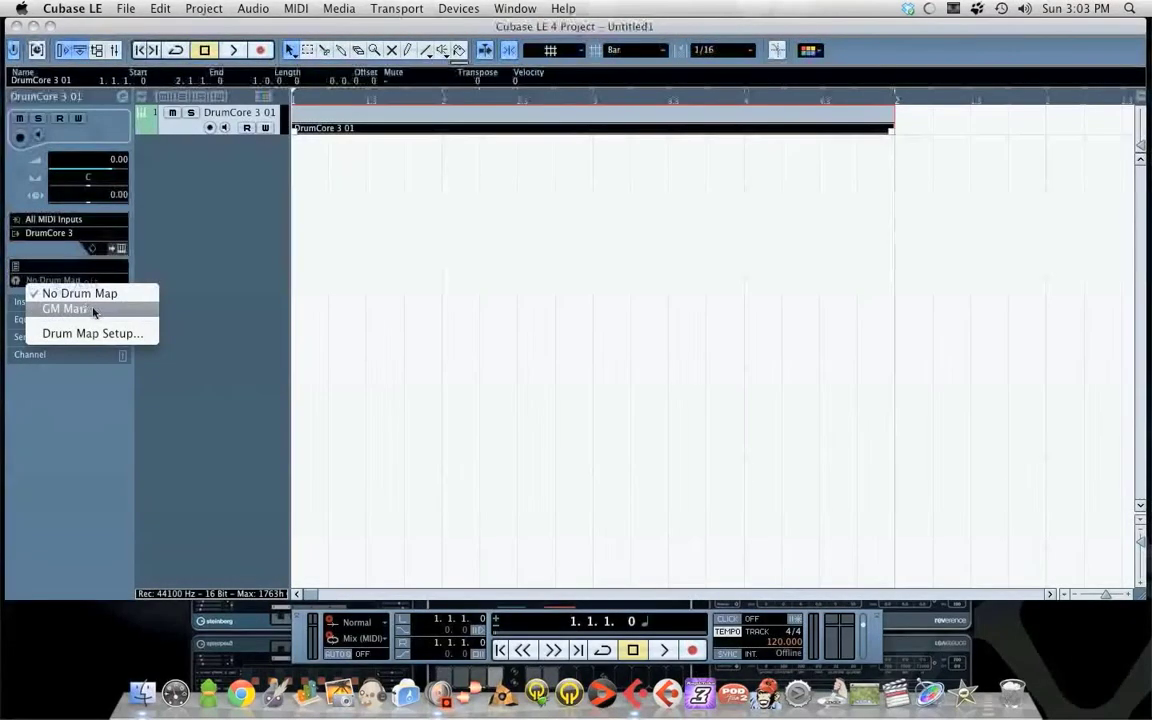
- Assign the GM Map drum map, check the DrumCore 3 kit list, and open the part in the Drum Editor
click(110, 312)
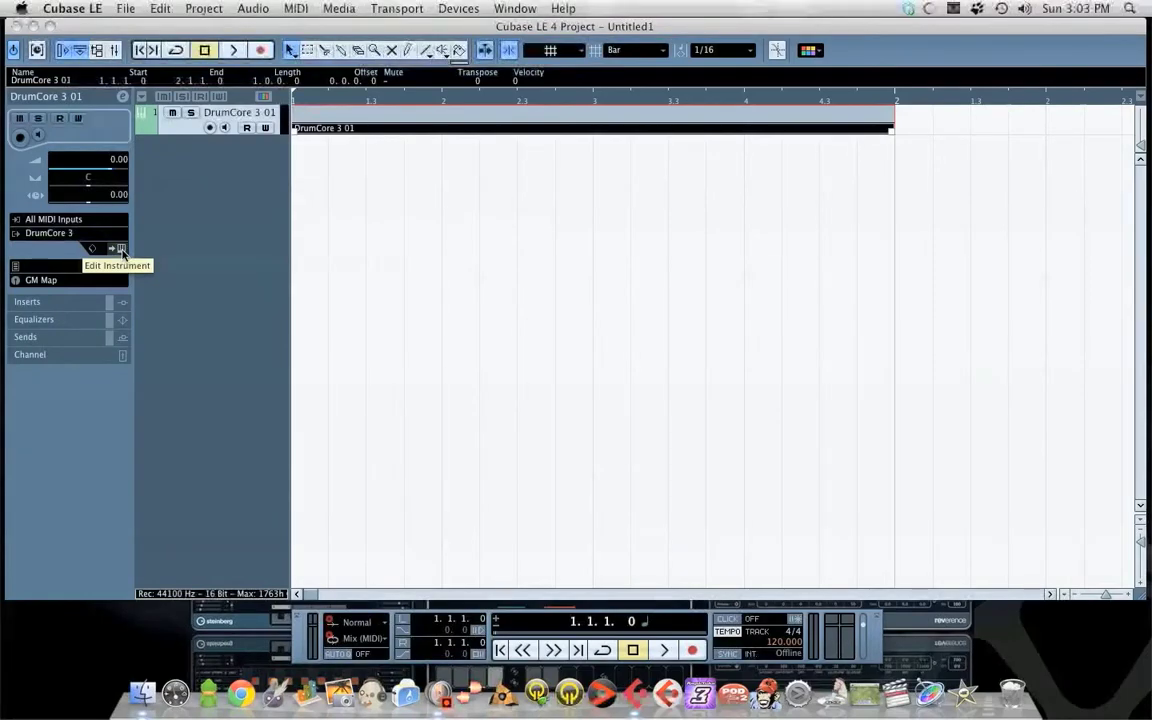
click(121, 249)
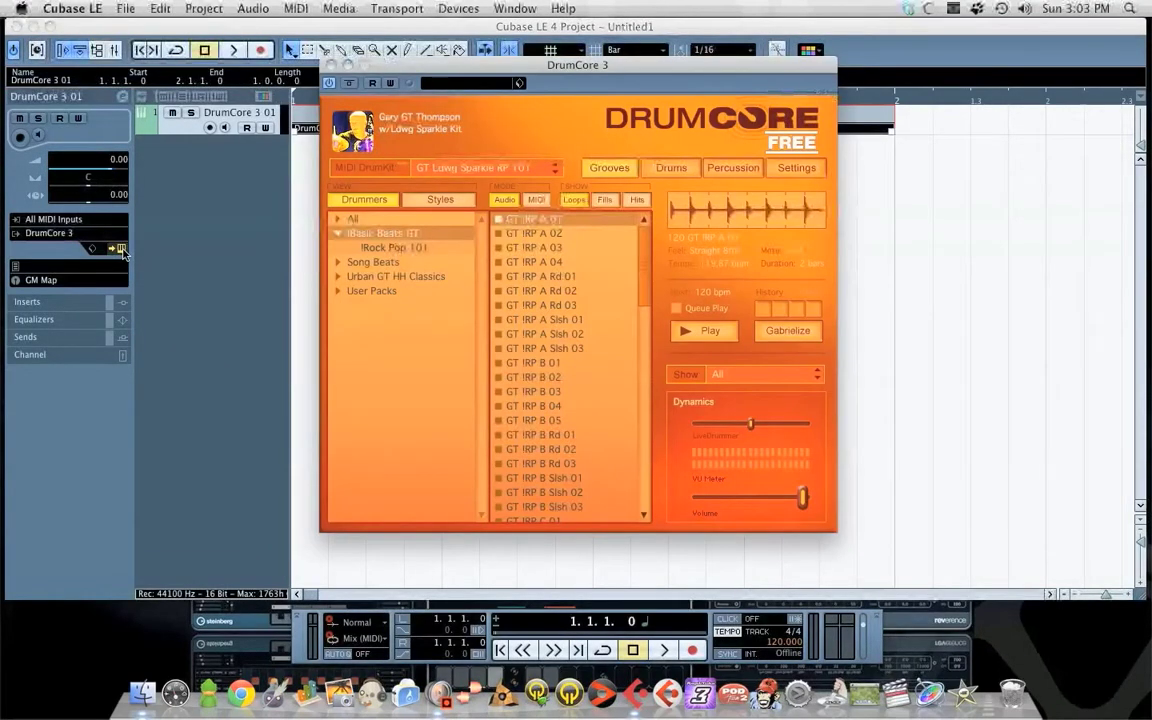
click(553, 168)
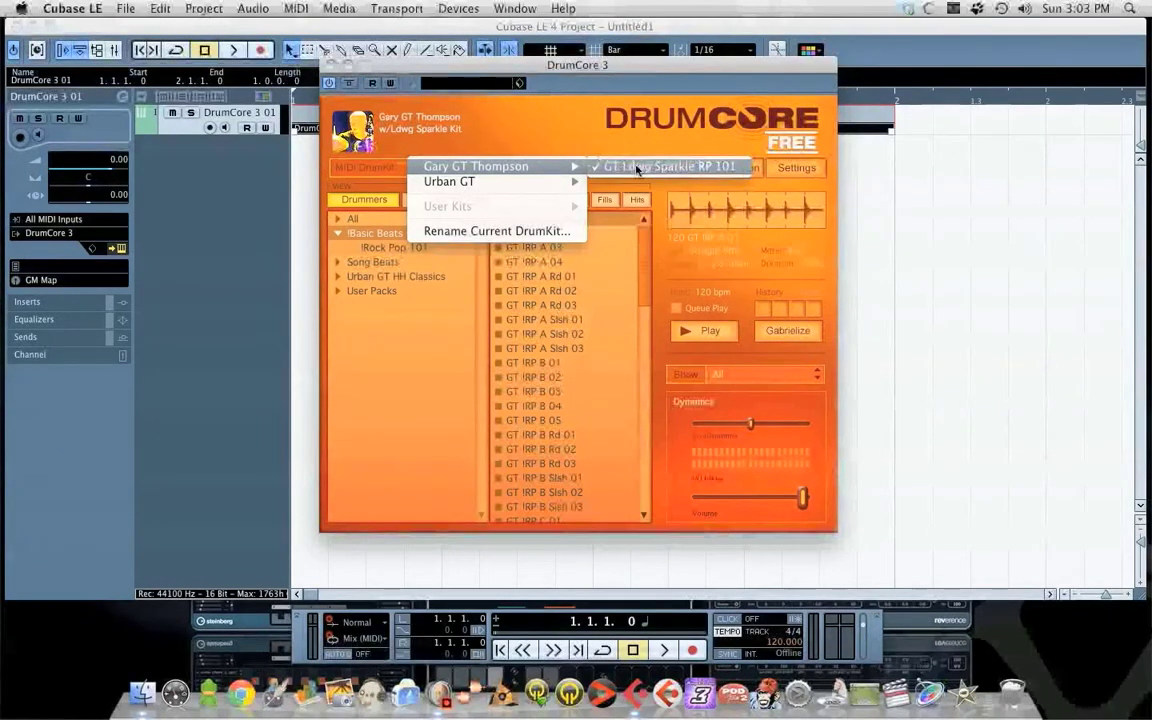
mouse_move(518, 183)
click(553, 98)
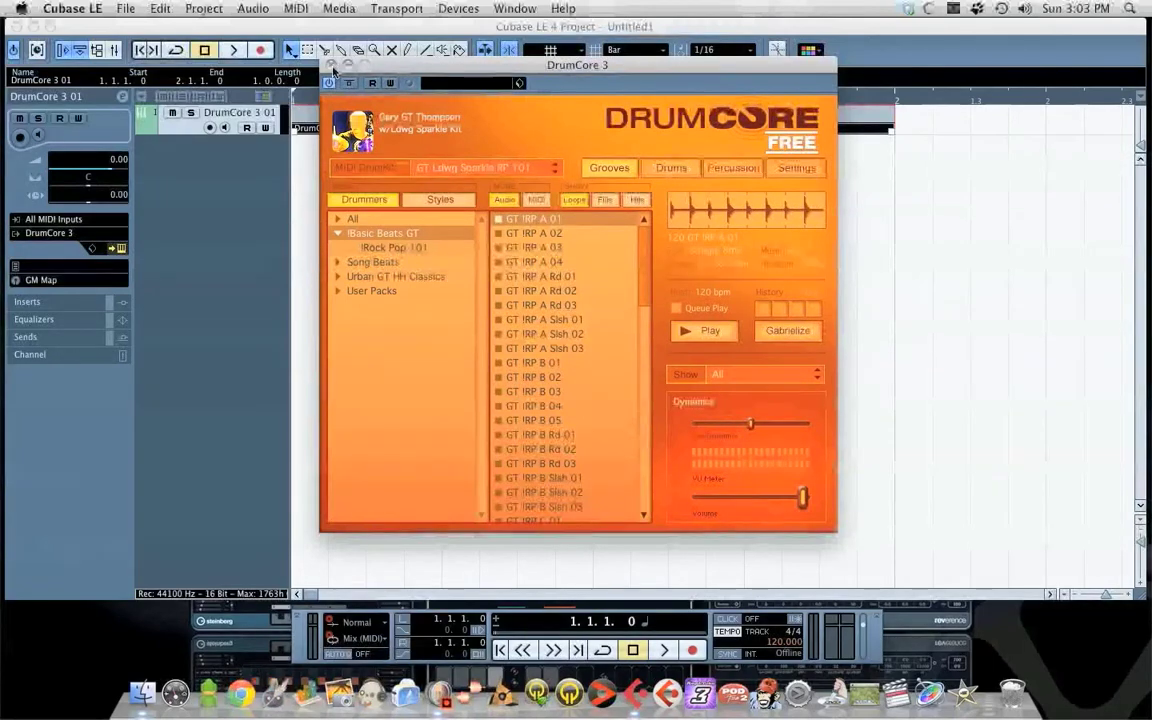
click(332, 66)
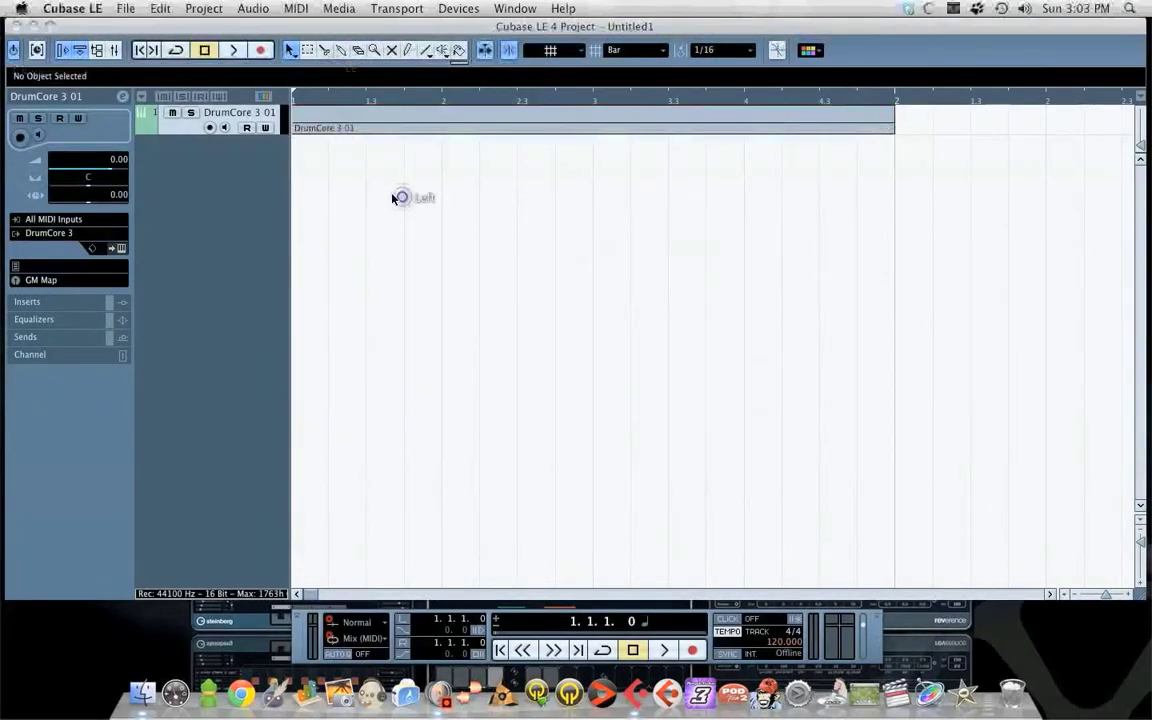
double_click(382, 127)
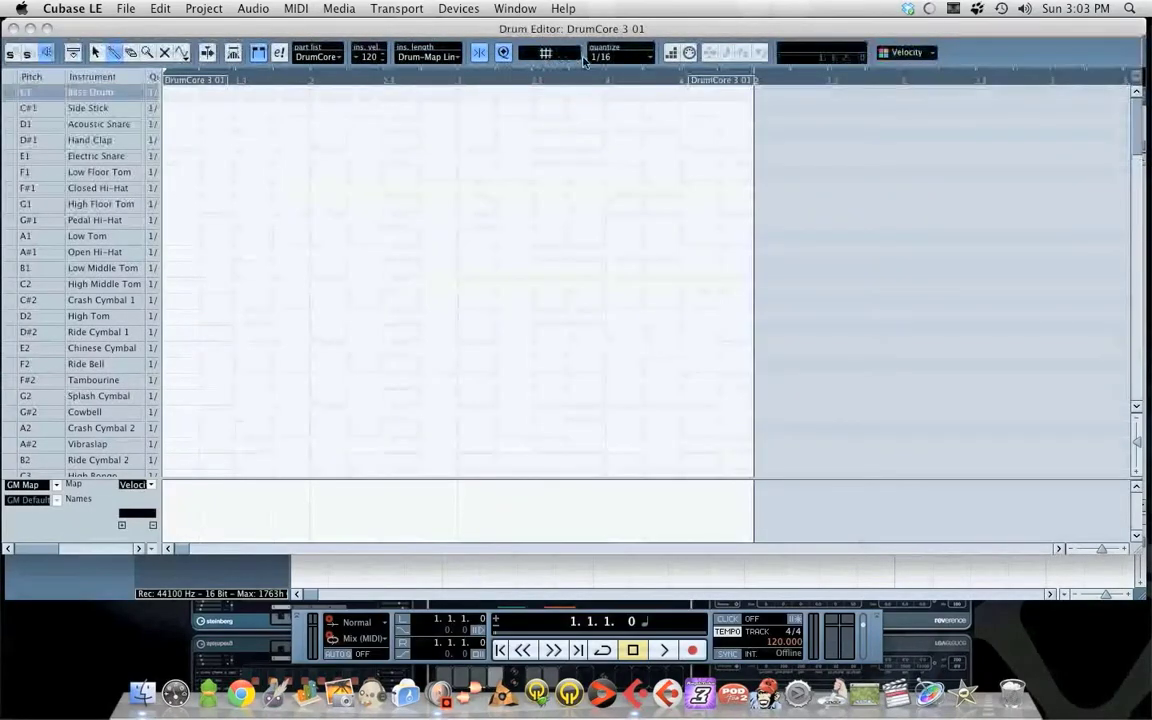
- Set quantize to 1/4 and enter Side Stick (C#1) hits on all four beats of bar 1
click(600, 56)
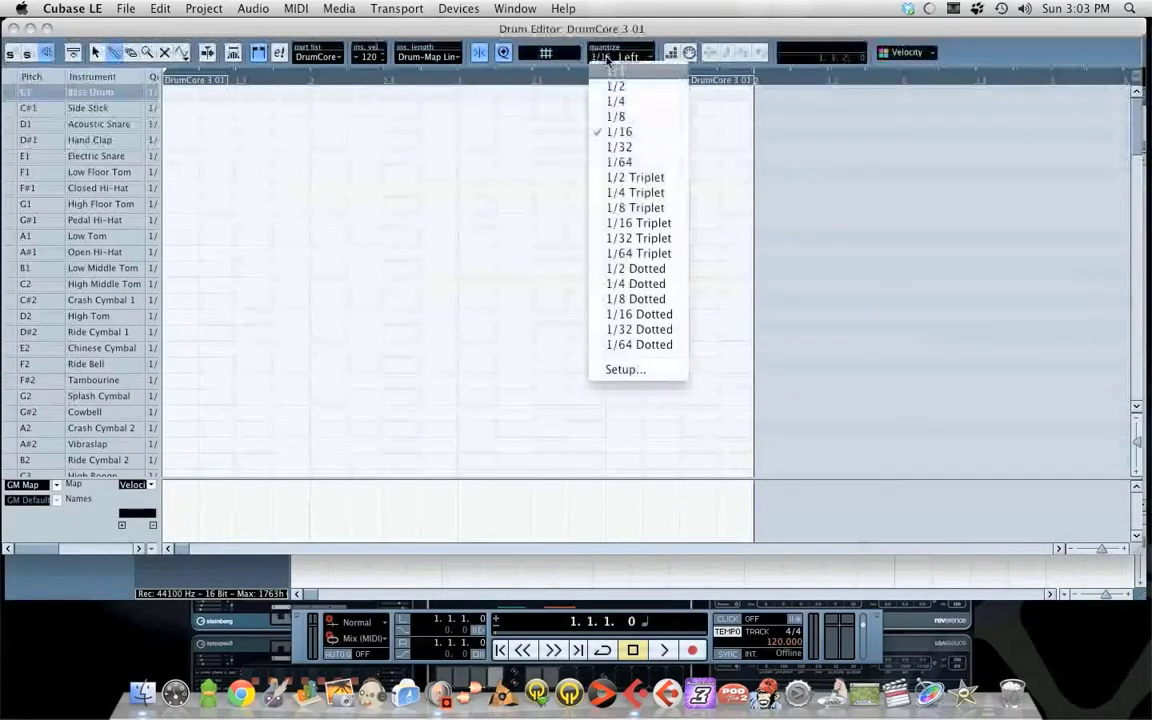
click(640, 100)
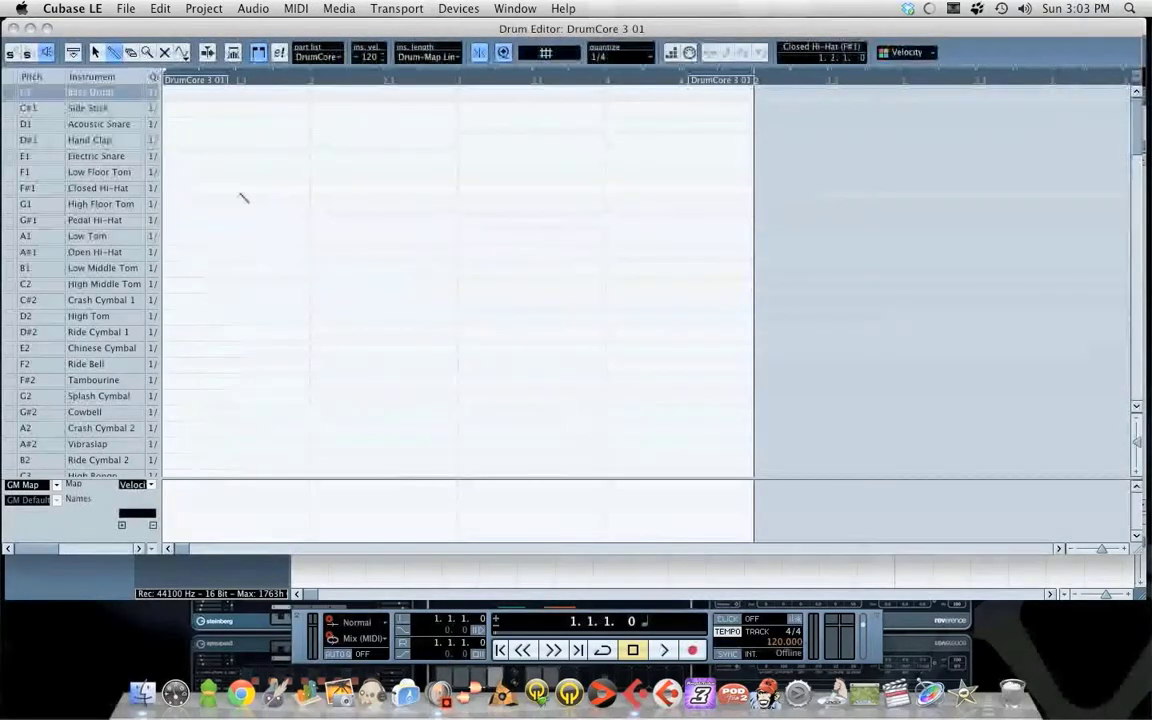
click(12, 110)
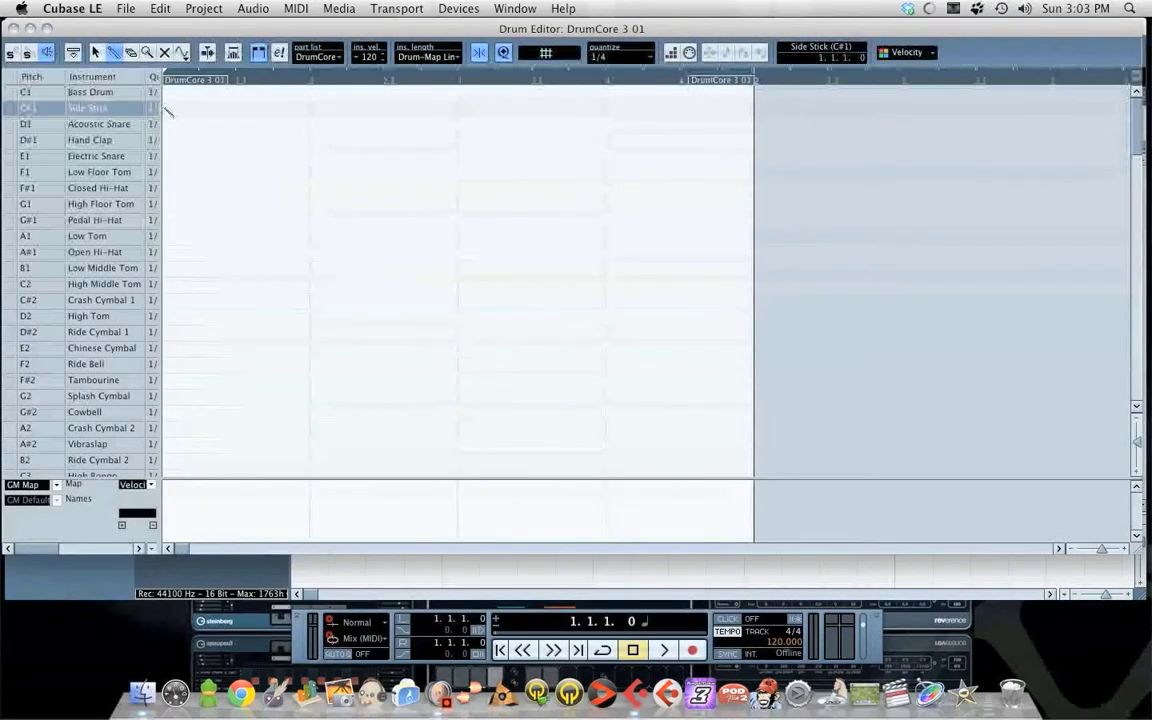
drag(168, 112, 630, 112)
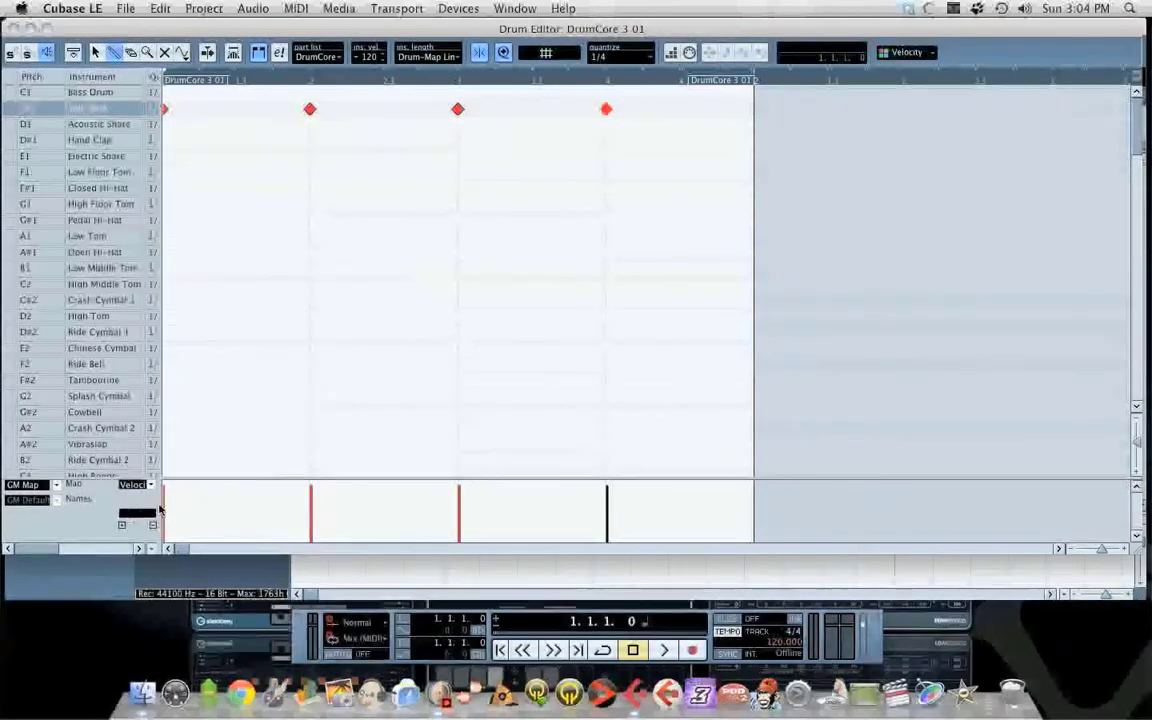
click(151, 550)
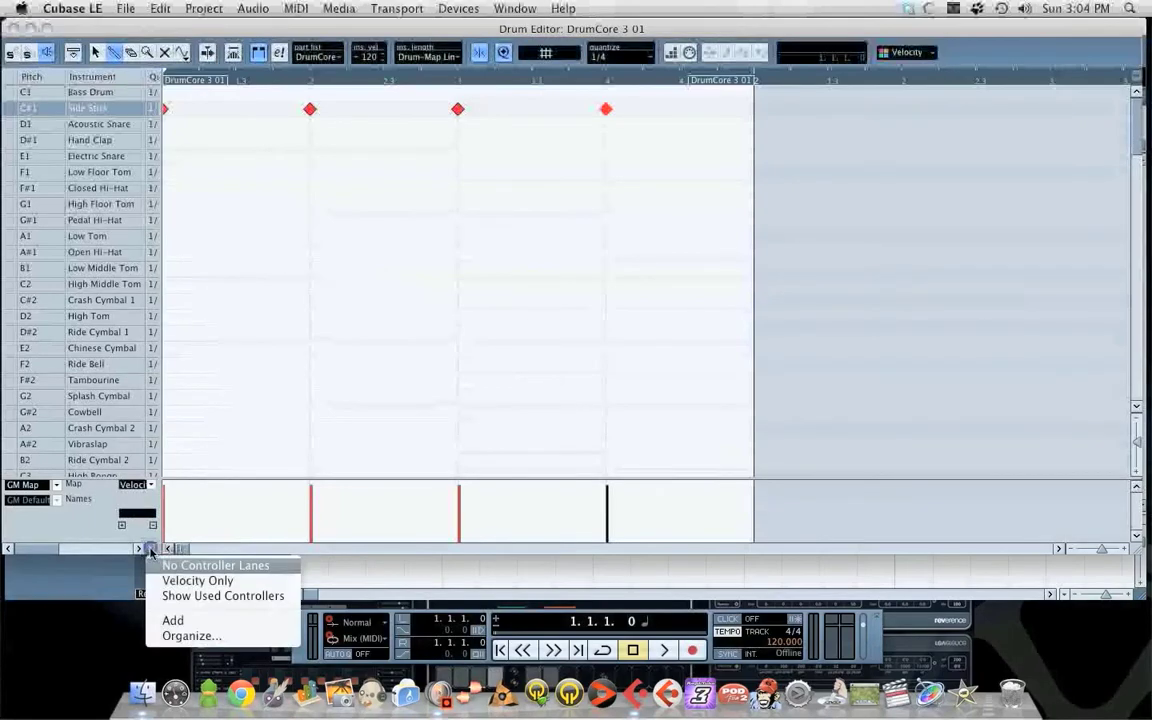
- Show only an enlarged Velocity lane and draw lower velocities for the later side-stick hits
click(205, 565)
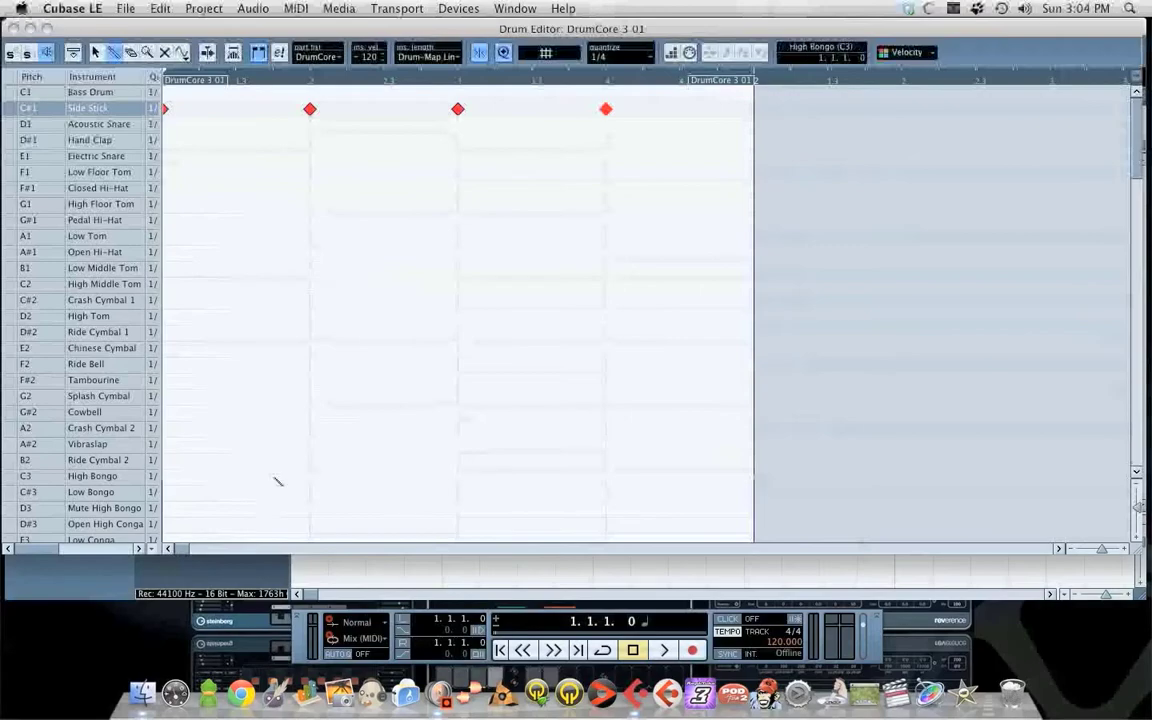
click(155, 560)
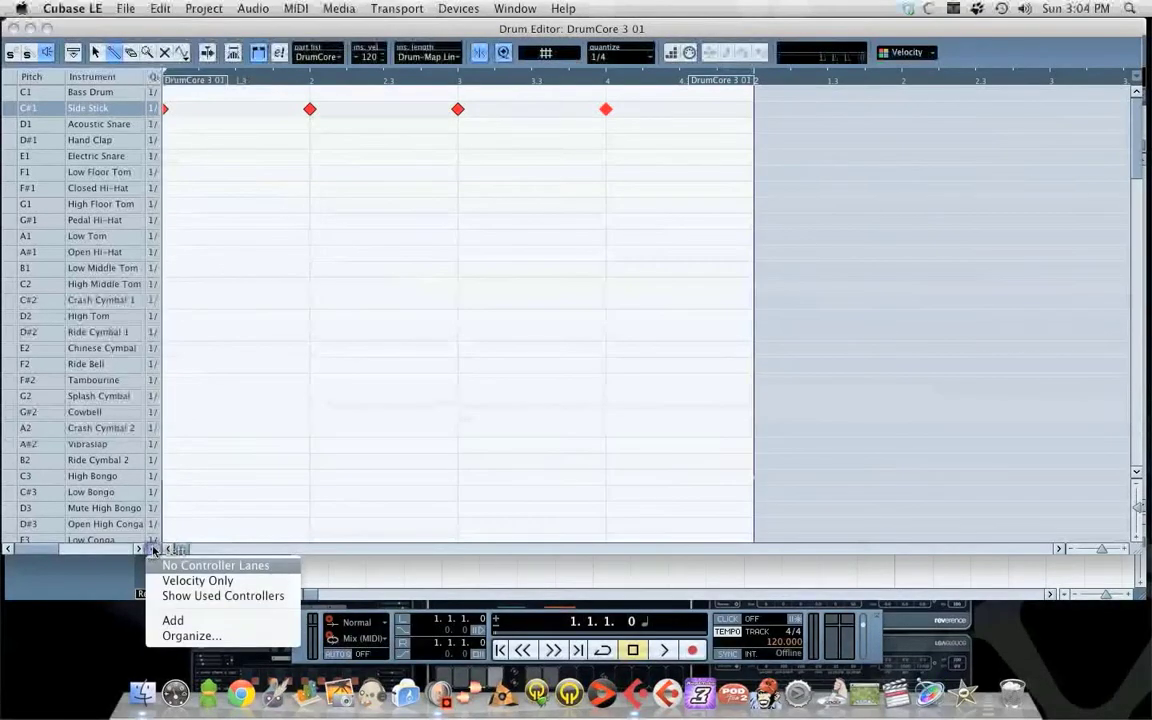
click(216, 590)
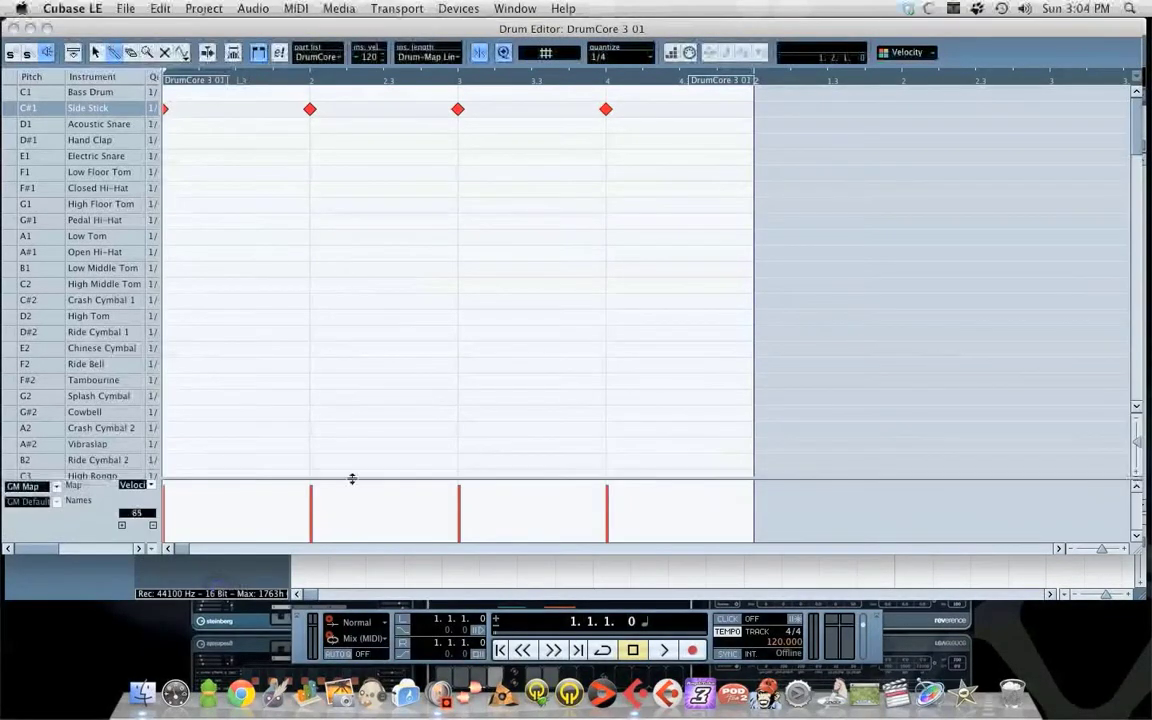
drag(347, 477, 351, 445)
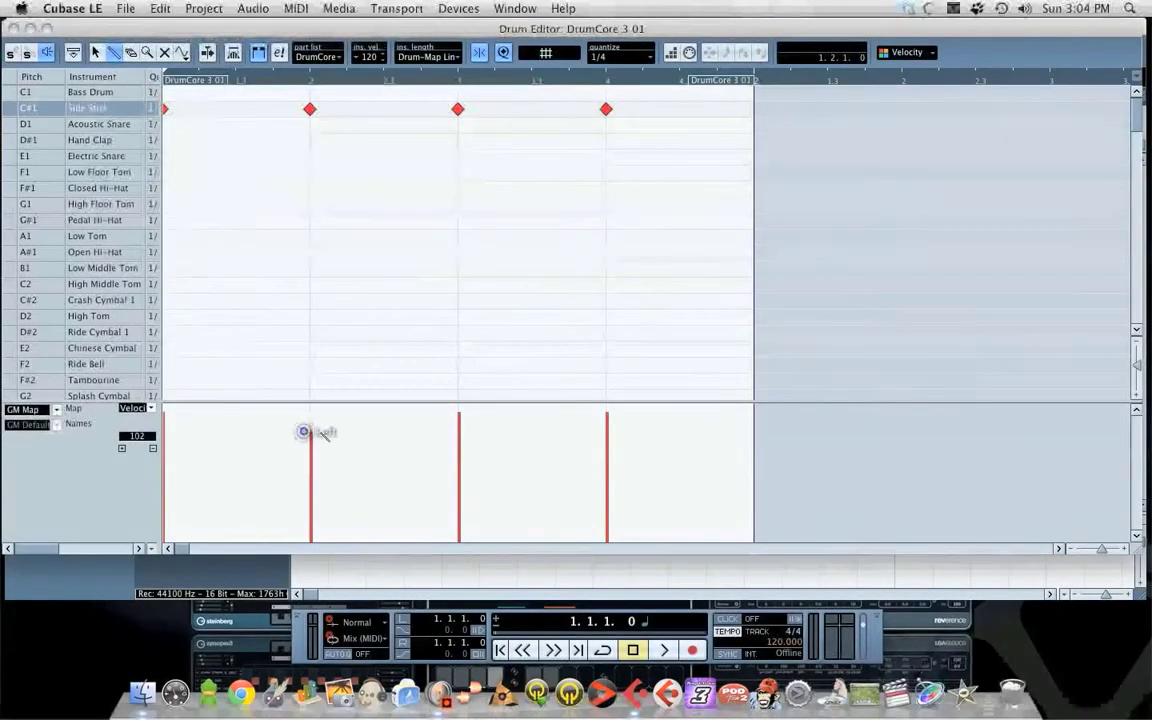
drag(303, 430, 633, 442)
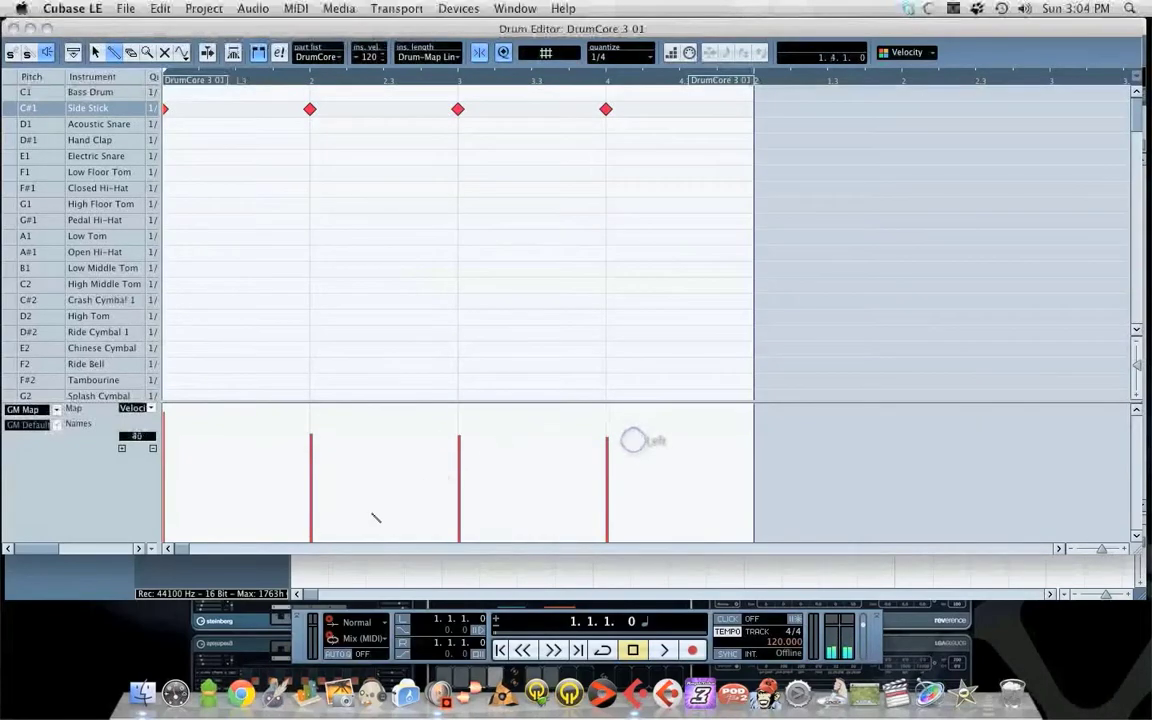
click(171, 549)
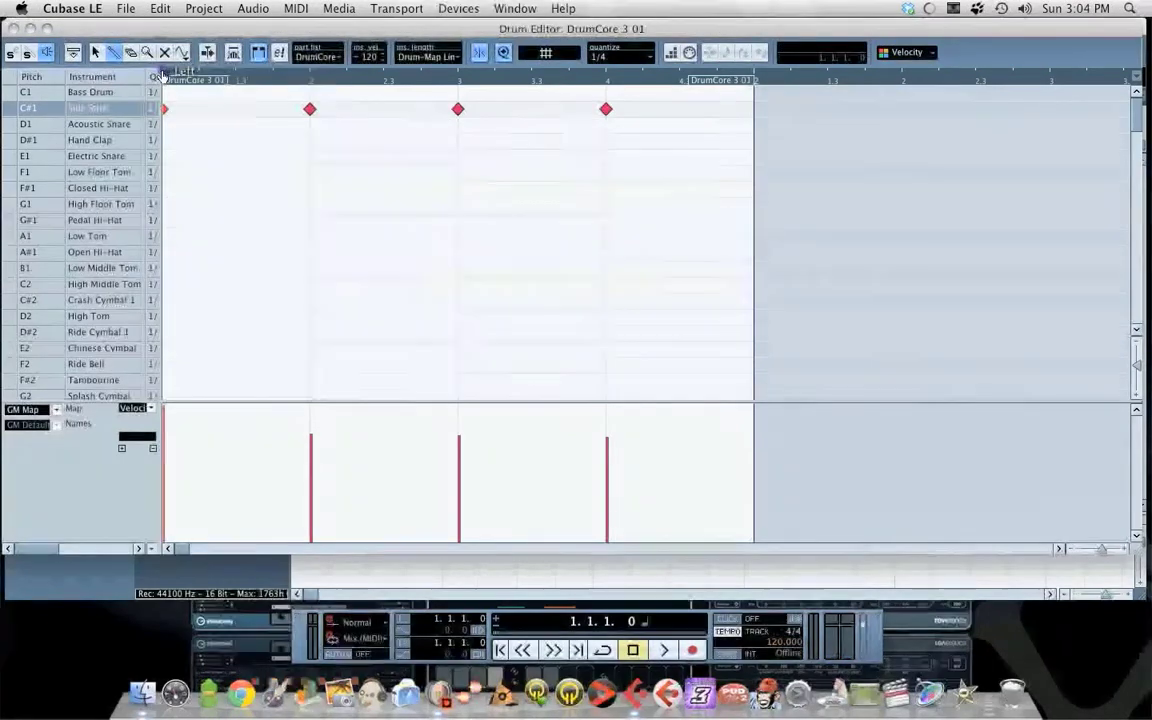
- Set the right locator to 2.1.1.0, loop-play bar 1, and soften beats 2–4 further
click(745, 90)
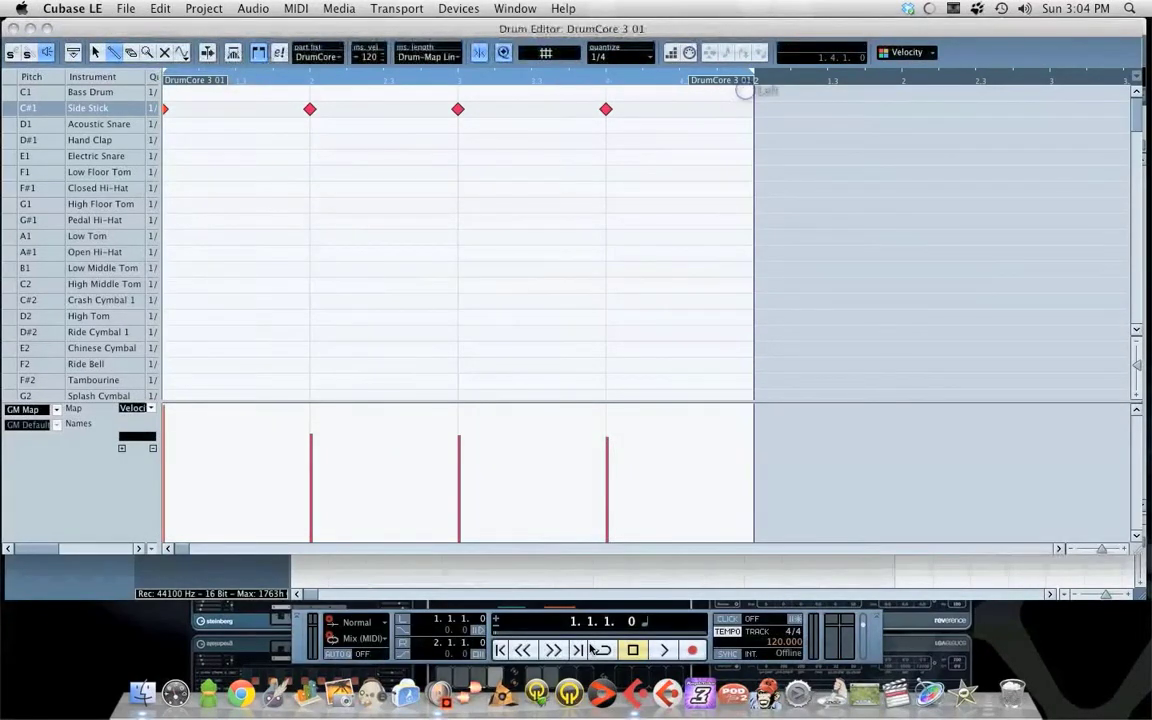
click(663, 650)
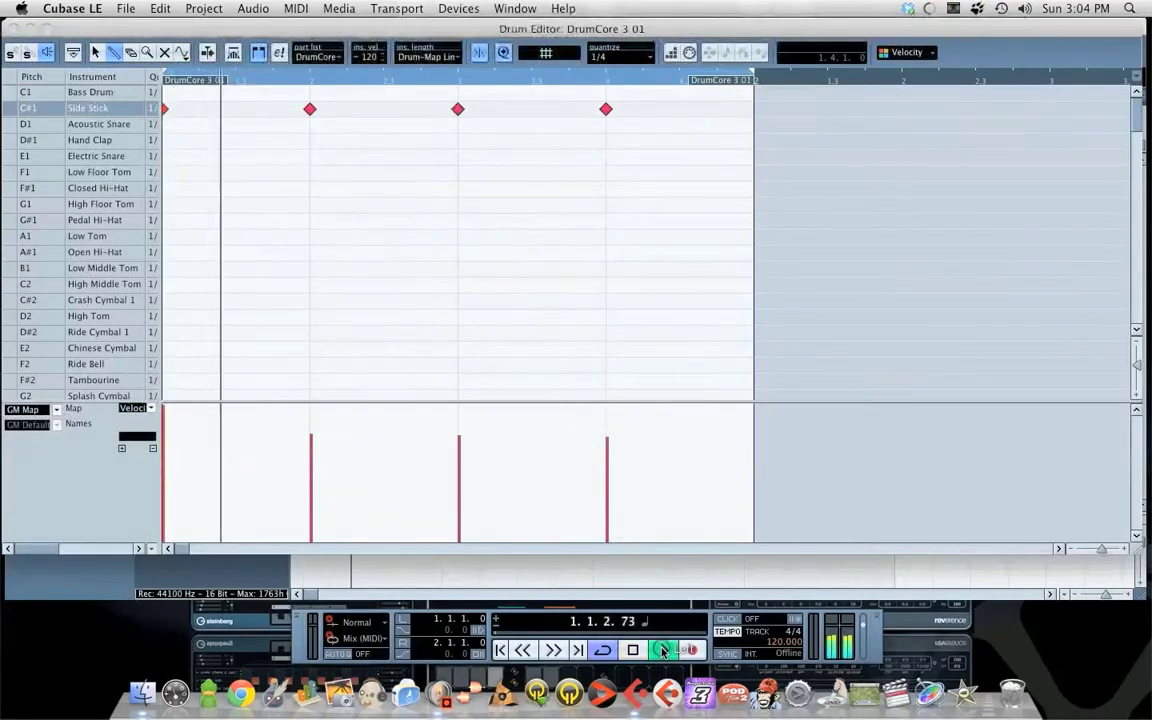
click(635, 650)
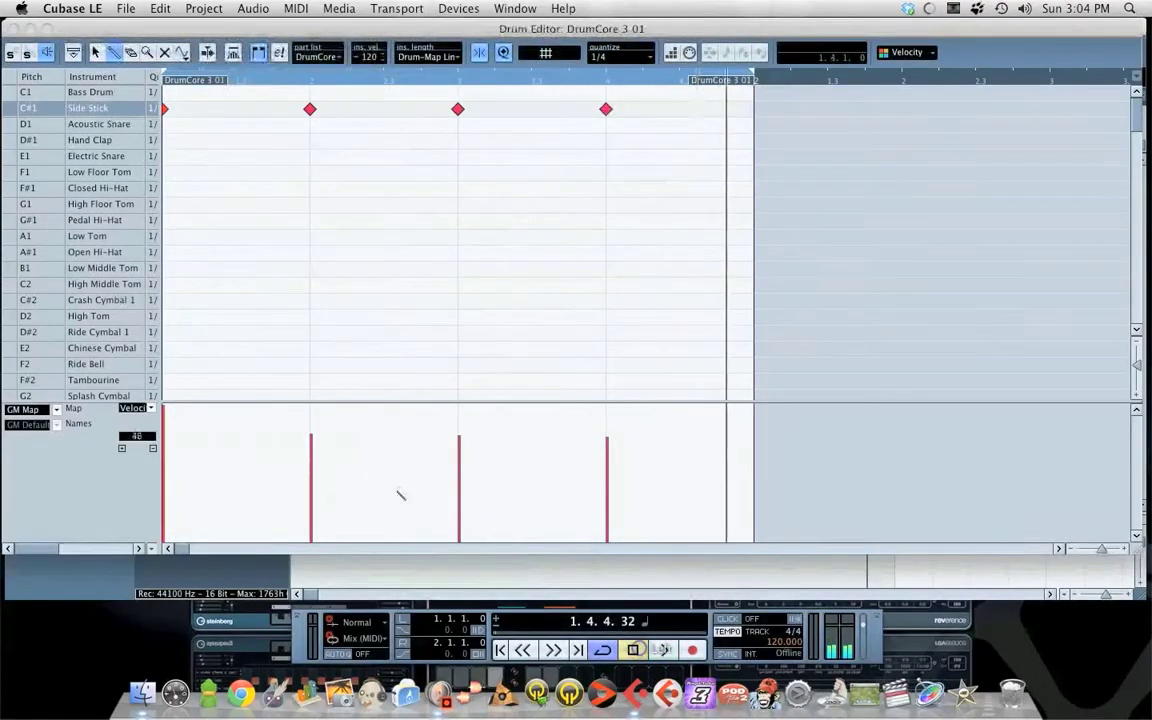
click(291, 462)
drag(485, 467, 620, 468)
click(664, 650)
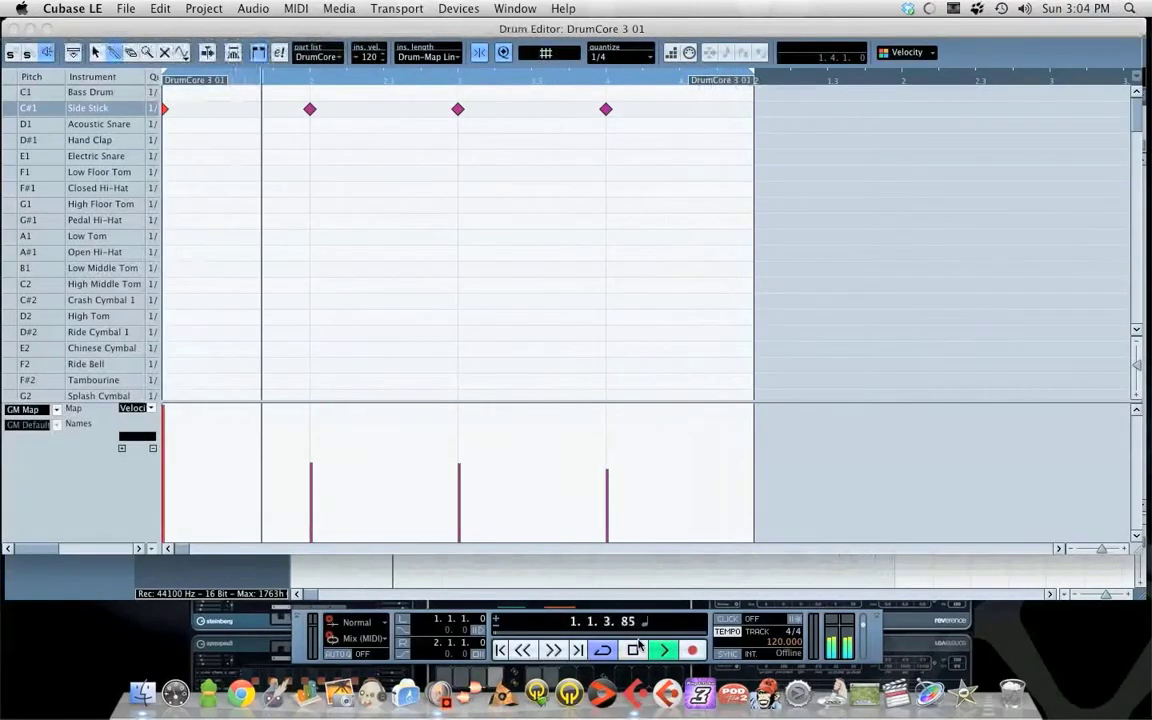
key(space)
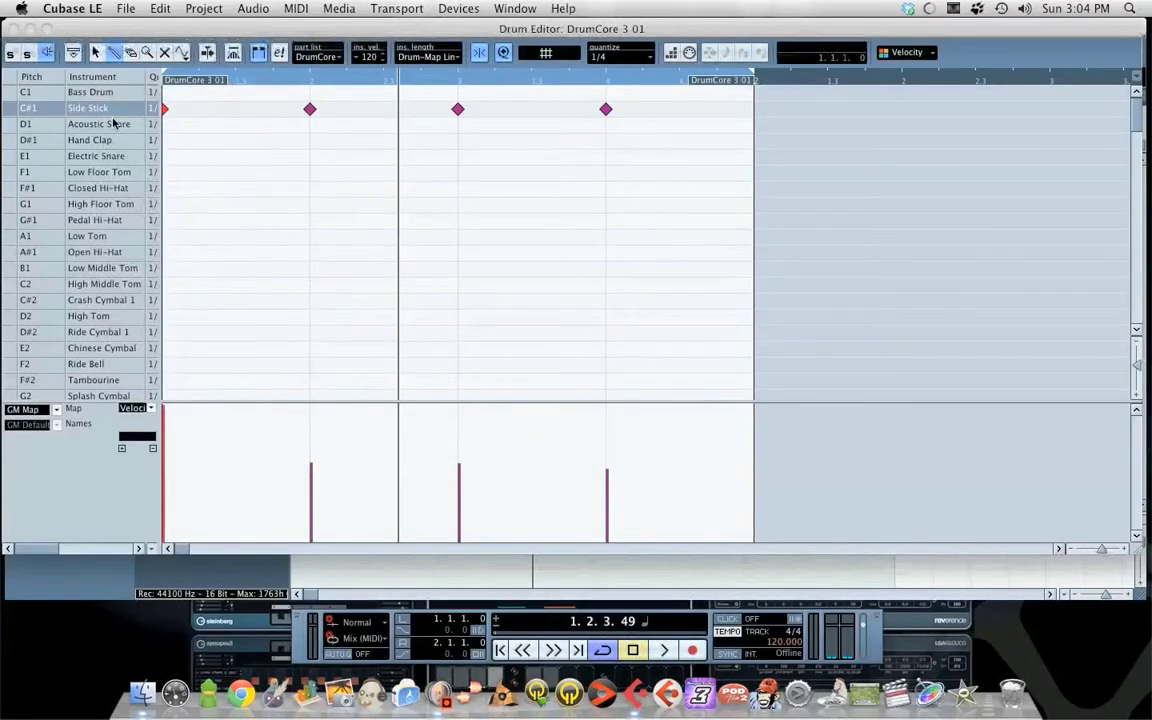
click(14, 29)
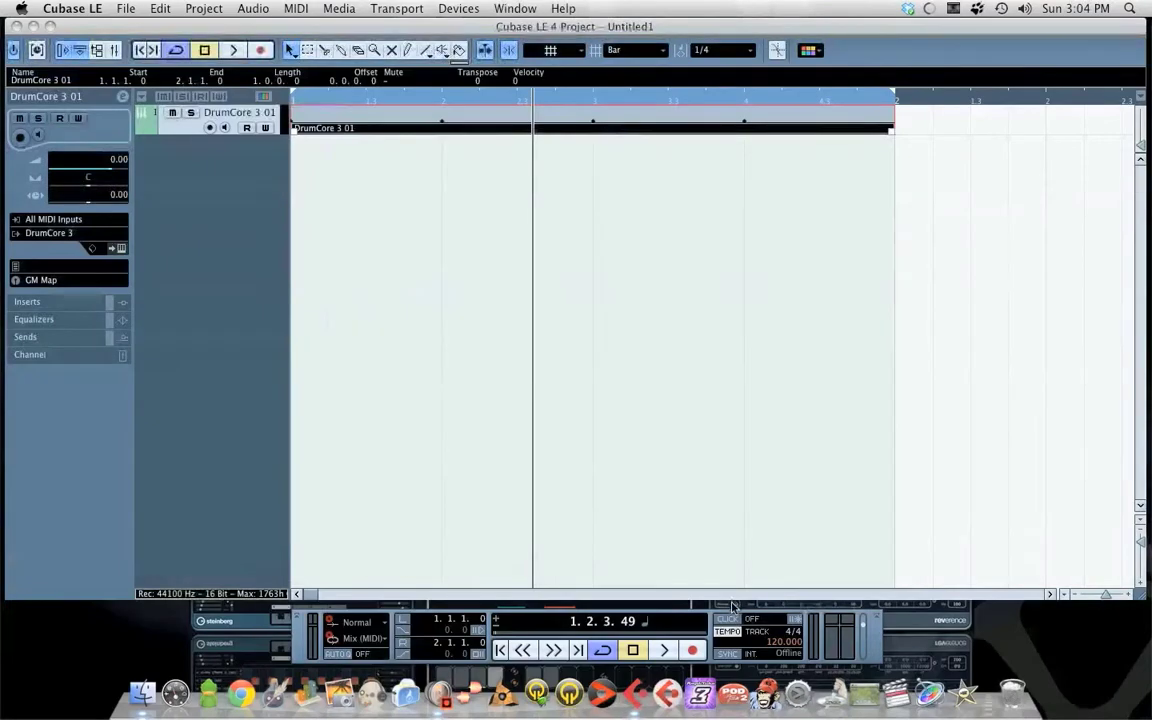
- Zoom in around the part's start and rubber-band select the DrumCore 3 01 part
drag(1106, 594, 1097, 595)
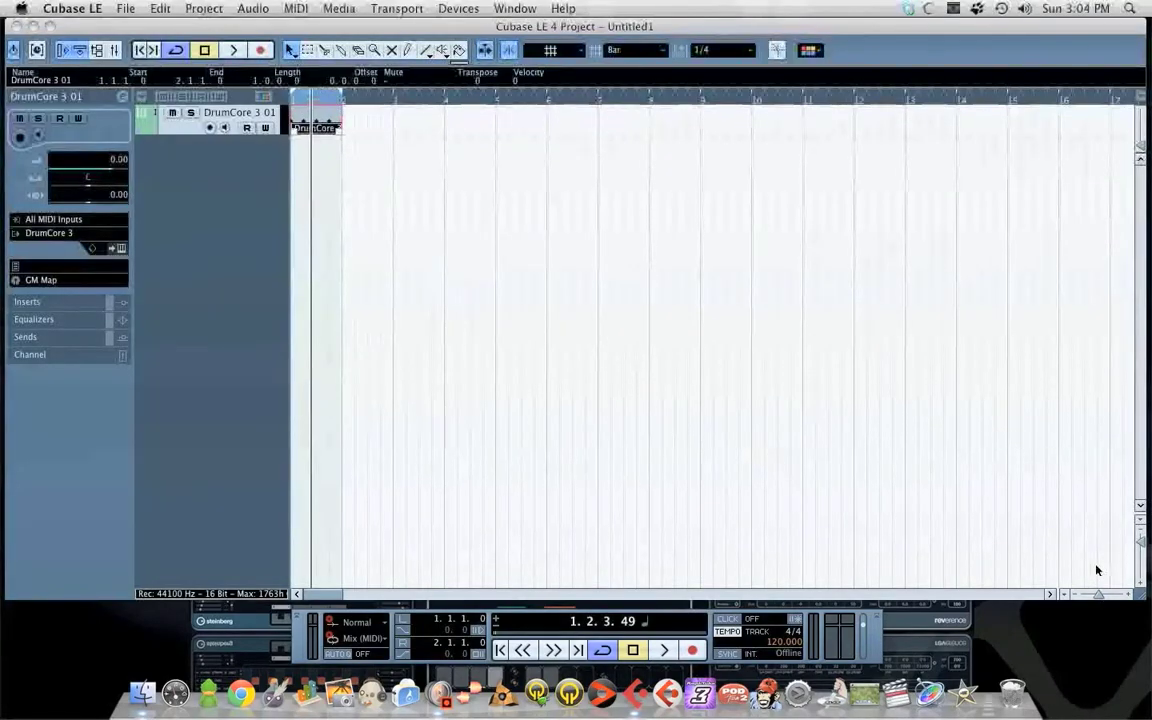
click(315, 98)
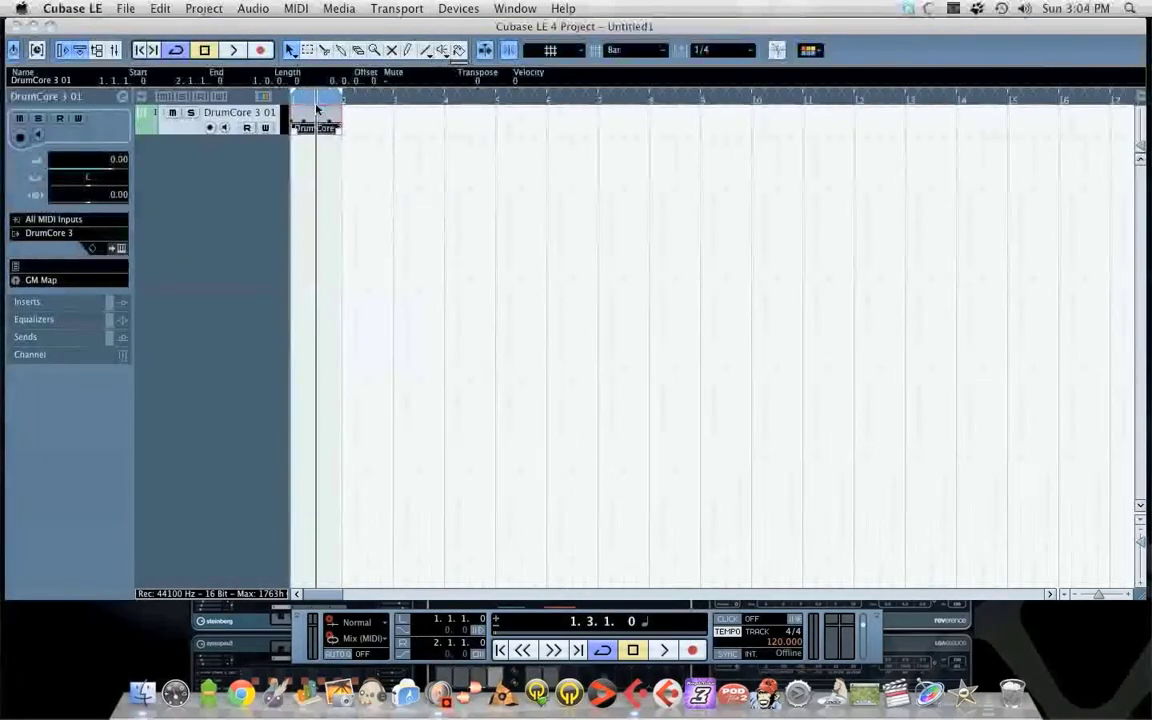
mouse_move(309, 103)
mouse_down()
mouse_move(314, 206)
mouse_move(320, 137)
mouse_move(296, 100)
mouse_up()
scroll(355, 598, left, 2)
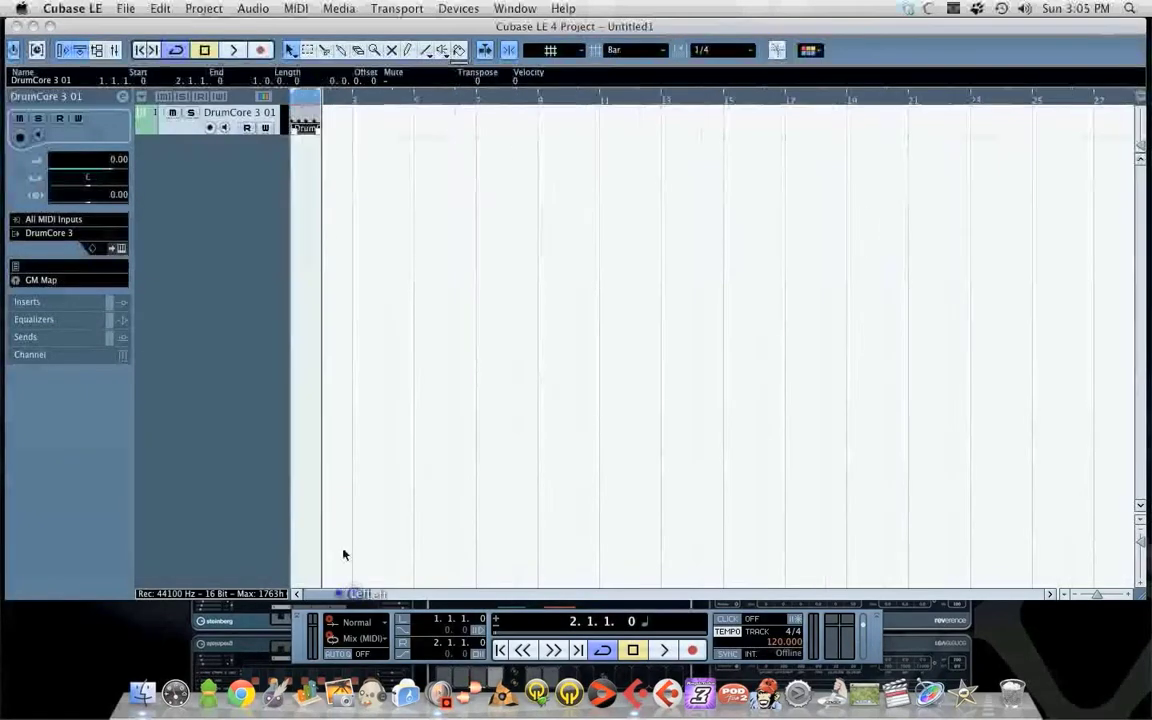
drag(347, 221, 303, 135)
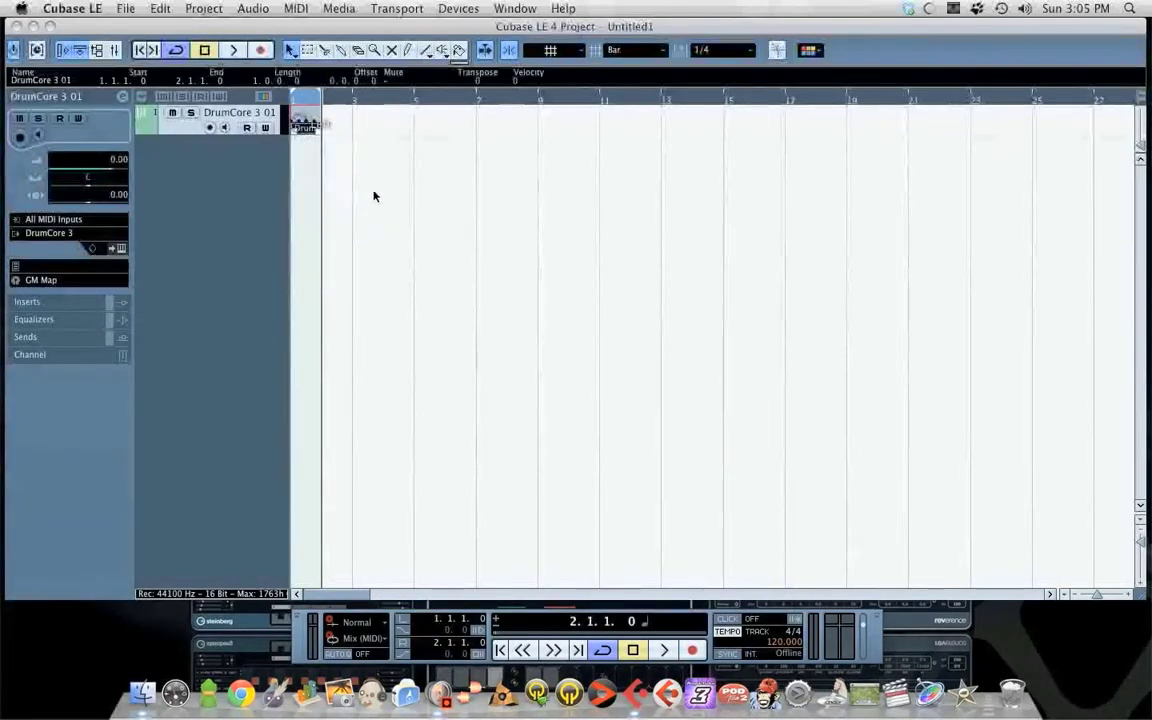
- Duplicate the drum part, then repeat it with a count of 50
click(160, 8)
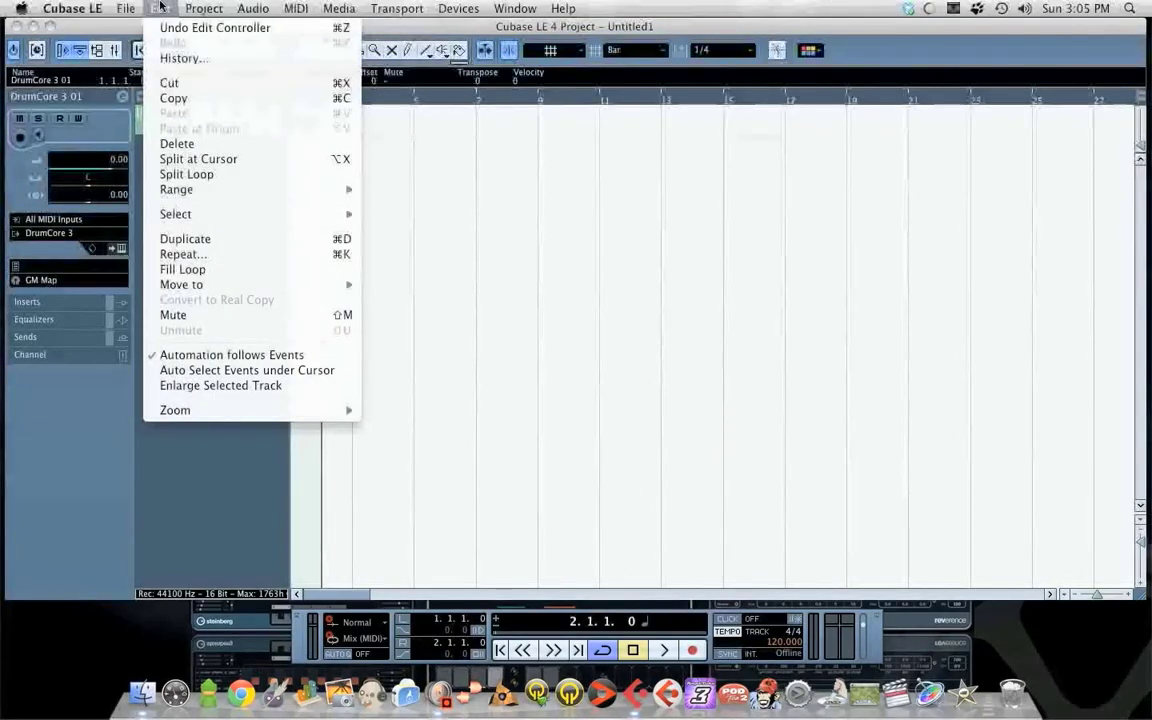
click(218, 240)
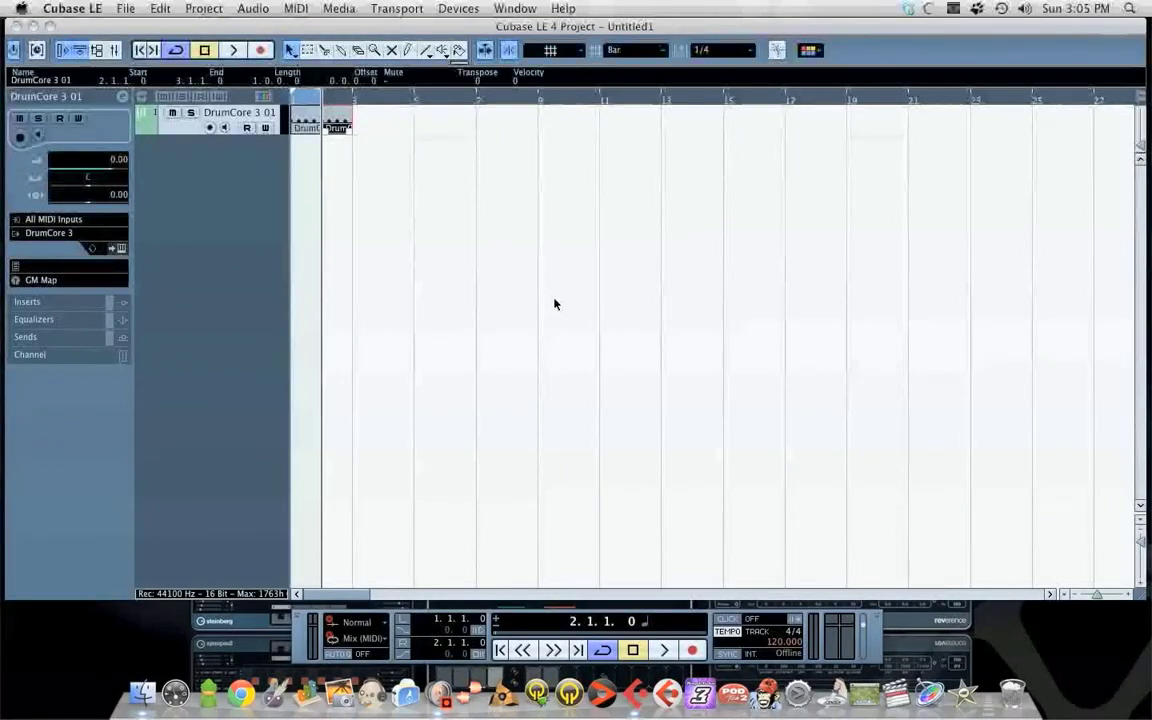
click(204, 8)
mouse_move(172, 8)
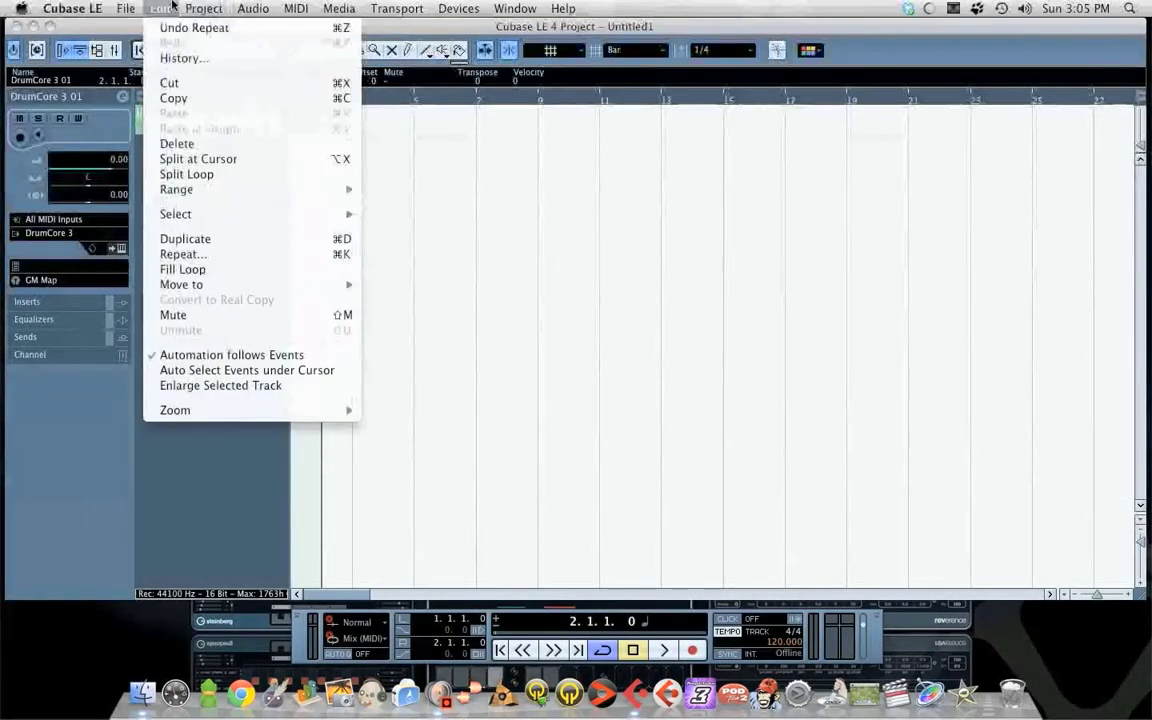
click(263, 256)
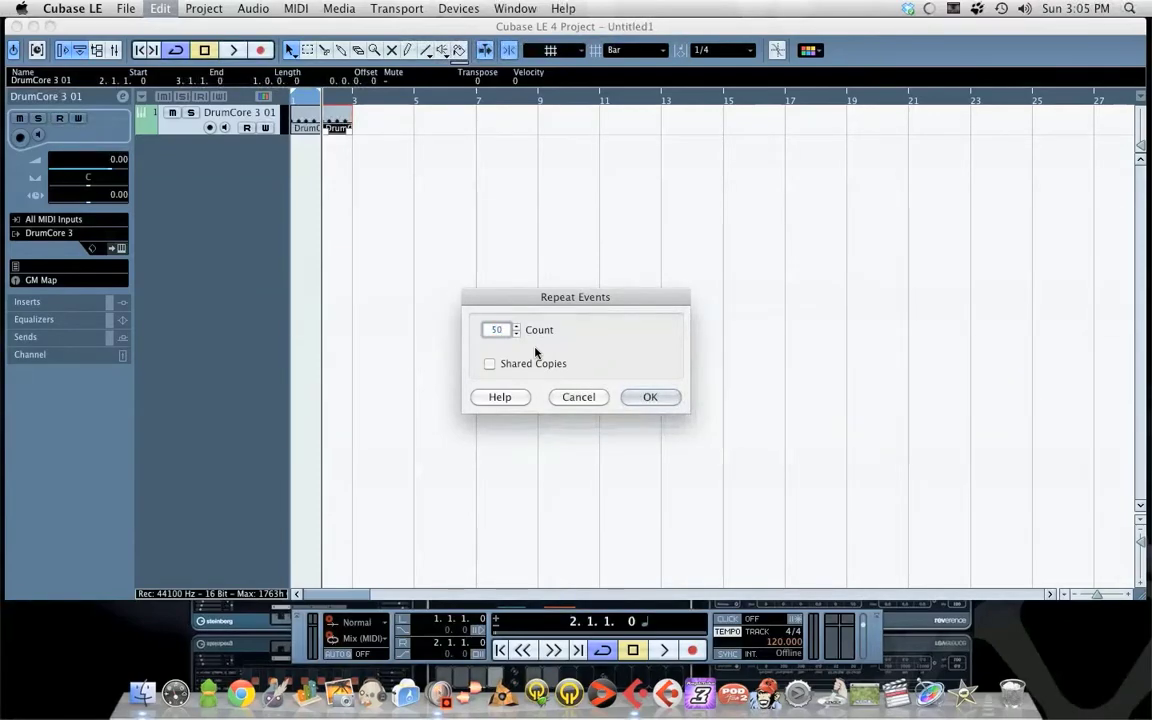
click(648, 398)
- Zoom out, select all the repeated parts, and merge them into one event with the Glue tool
click(908, 463)
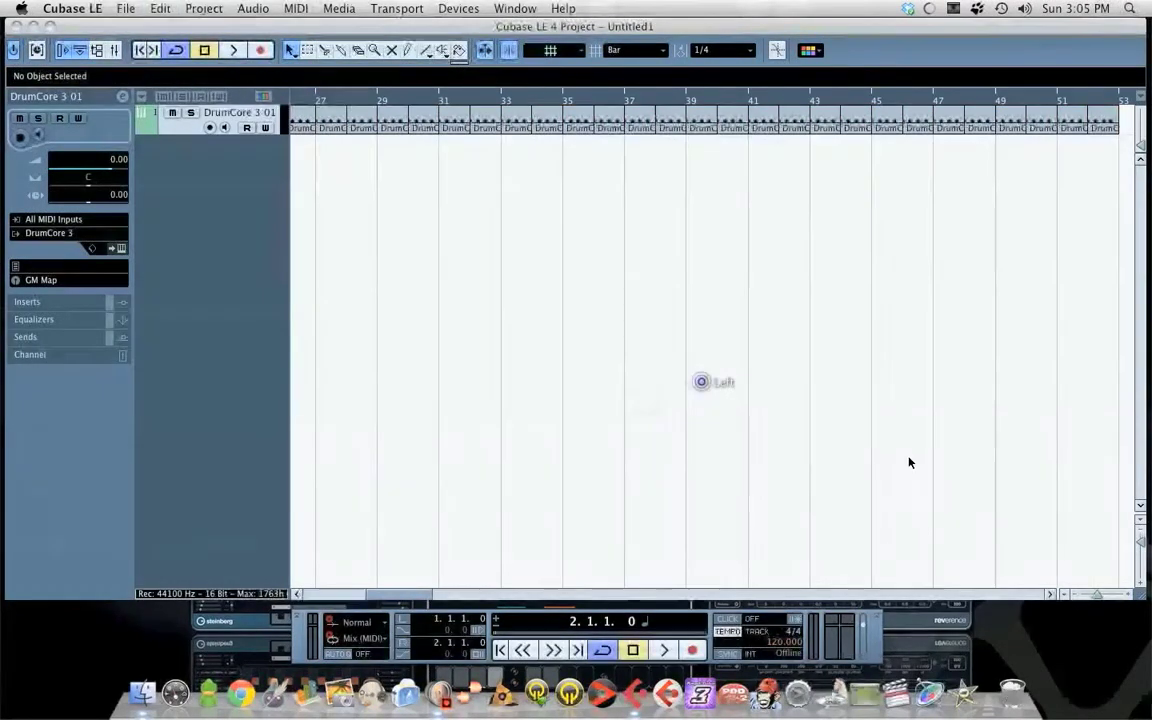
click(1098, 597)
click(1098, 597)
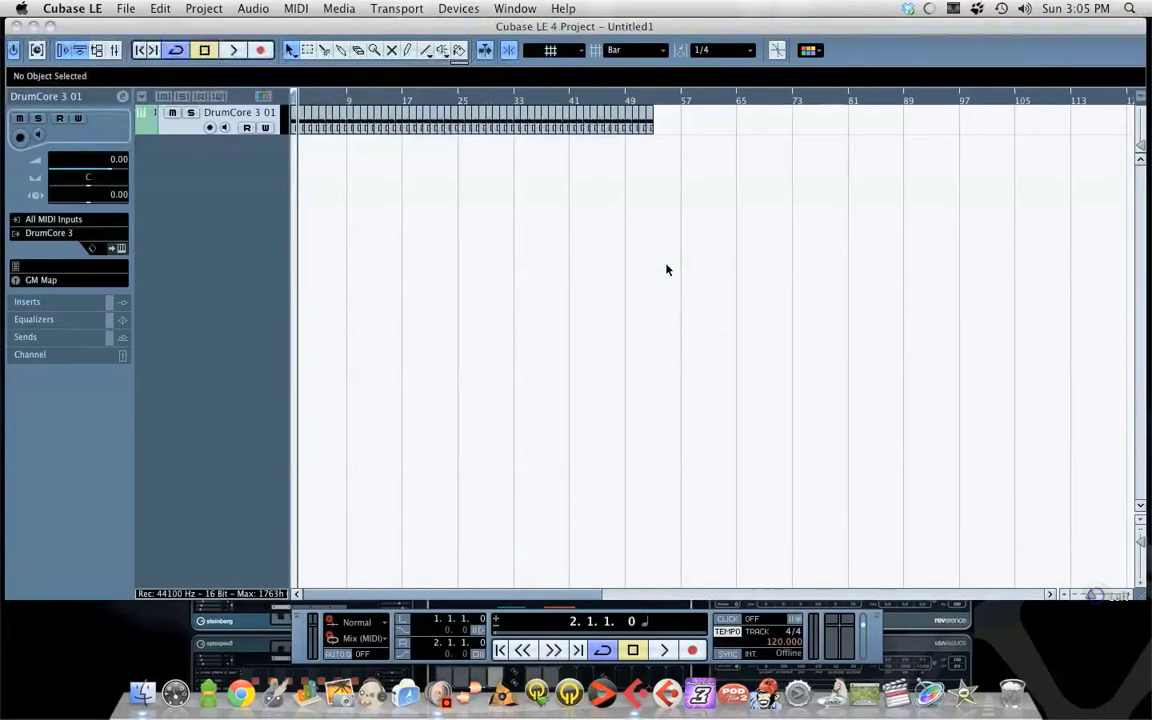
drag(802, 187, 296, 118)
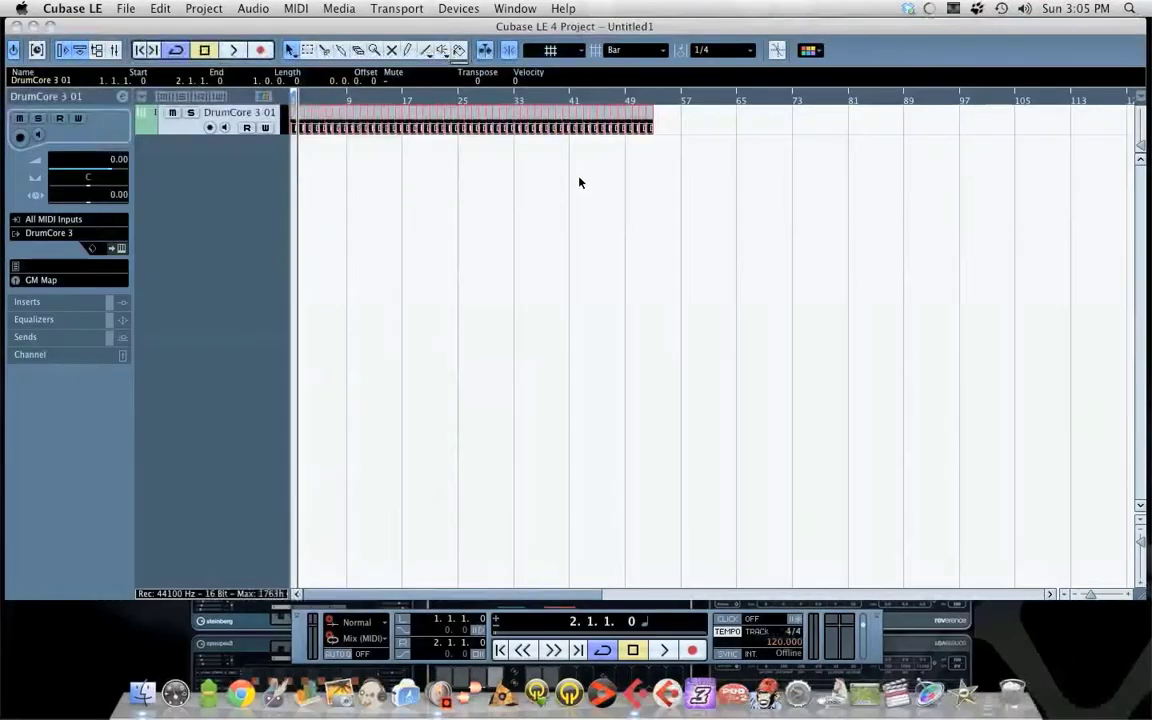
click(340, 50)
click(298, 120)
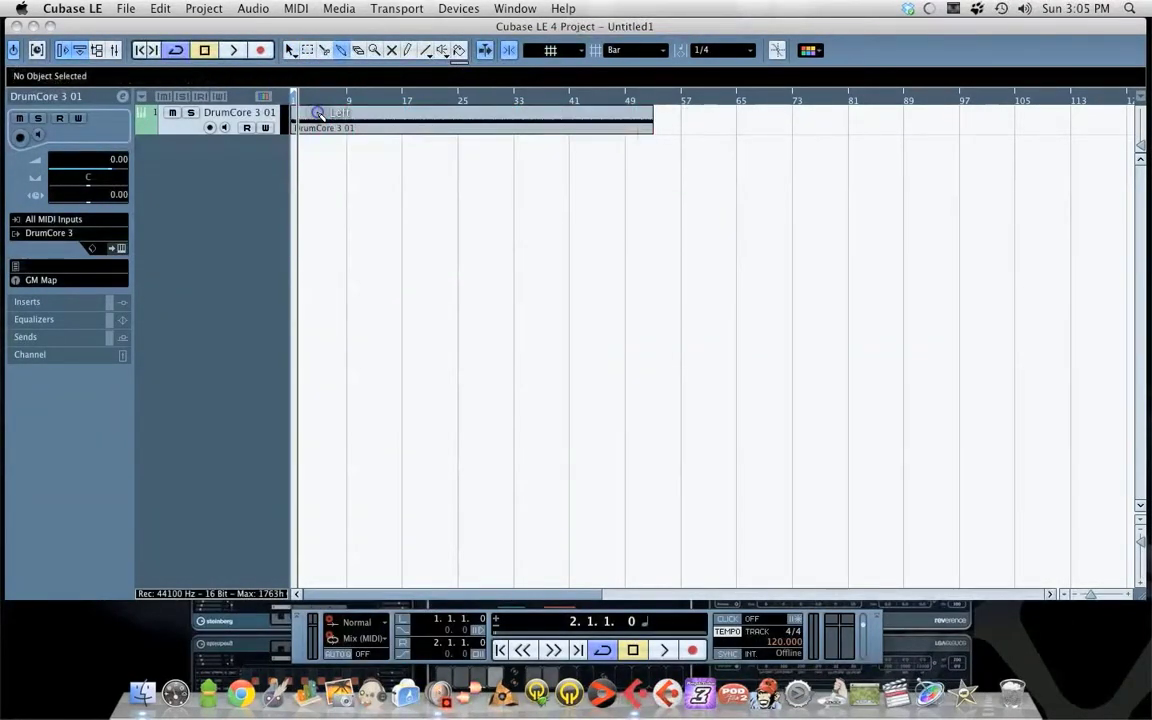
right_click(363, 207)
click(372, 210)
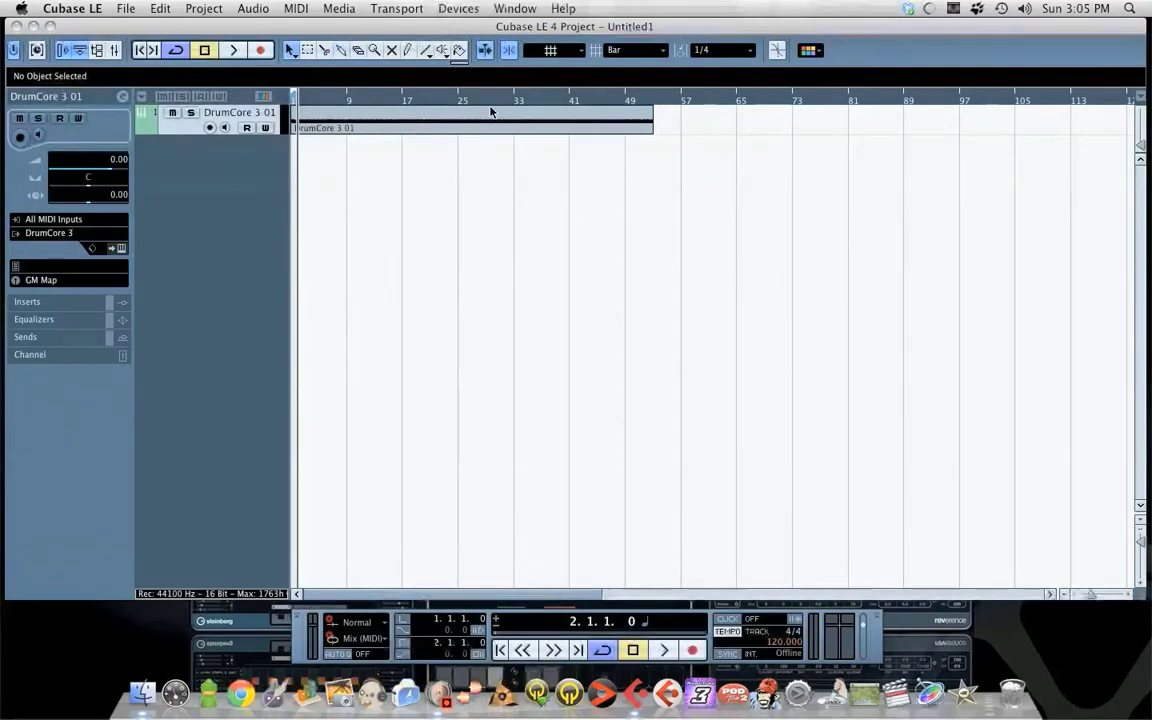
- Try duplicating the glued part with Ctrl+D, undo it, and rewind to 1.1.1.0
click(565, 128)
key(super+d)
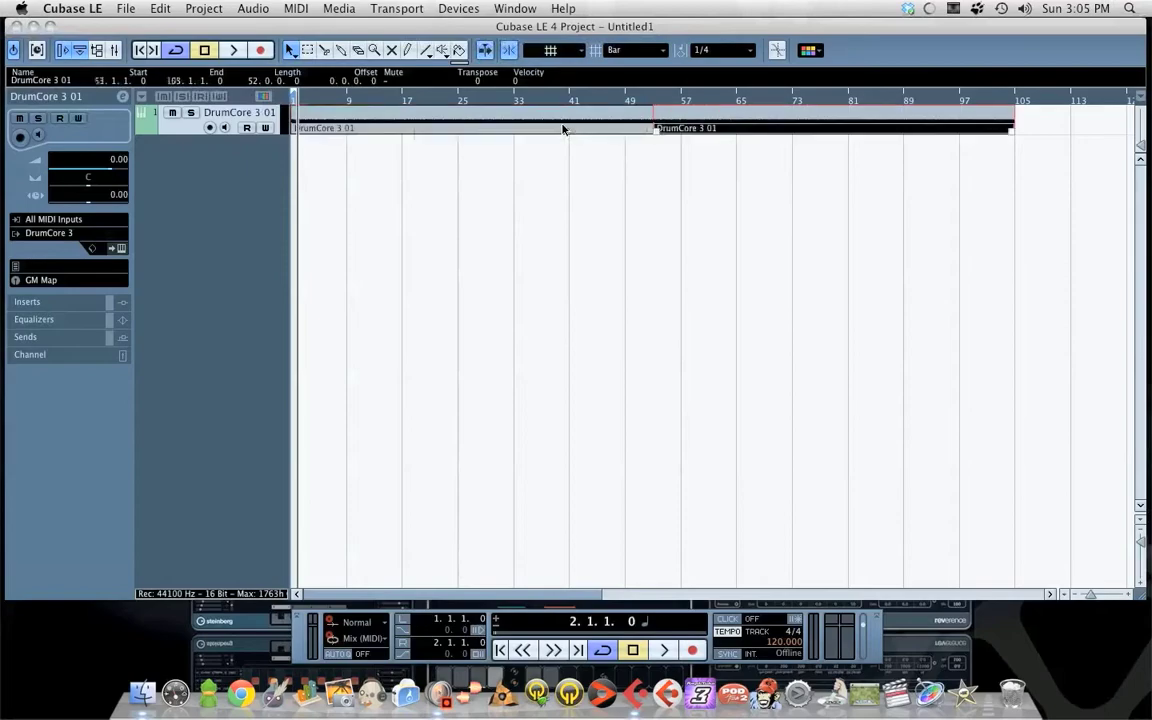
key(super+z)
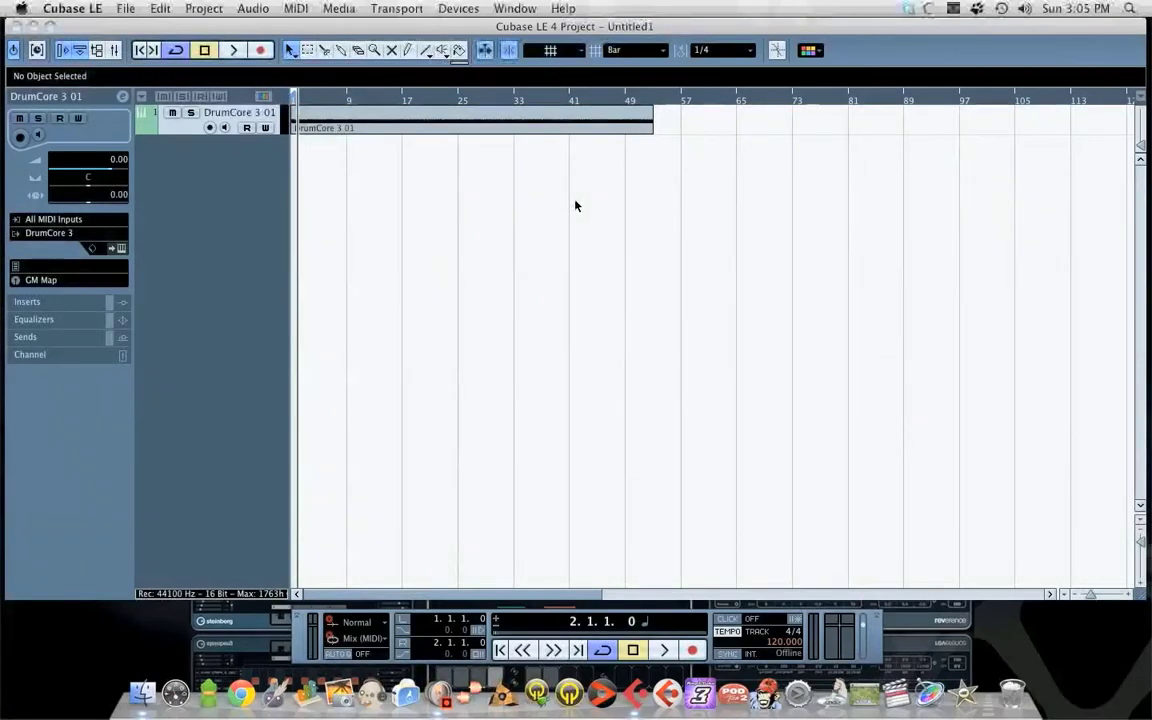
click(501, 650)
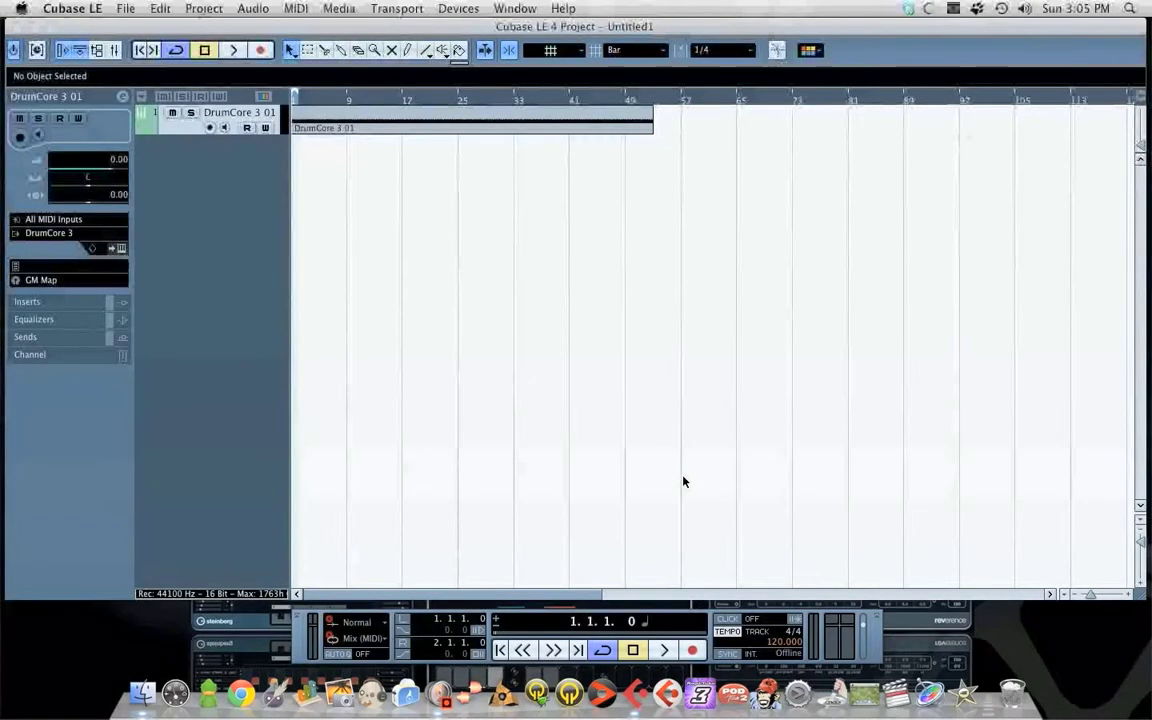
- Switch the tempo to Fixed at 150 BPM and play the pattern from bar 1
click(737, 638)
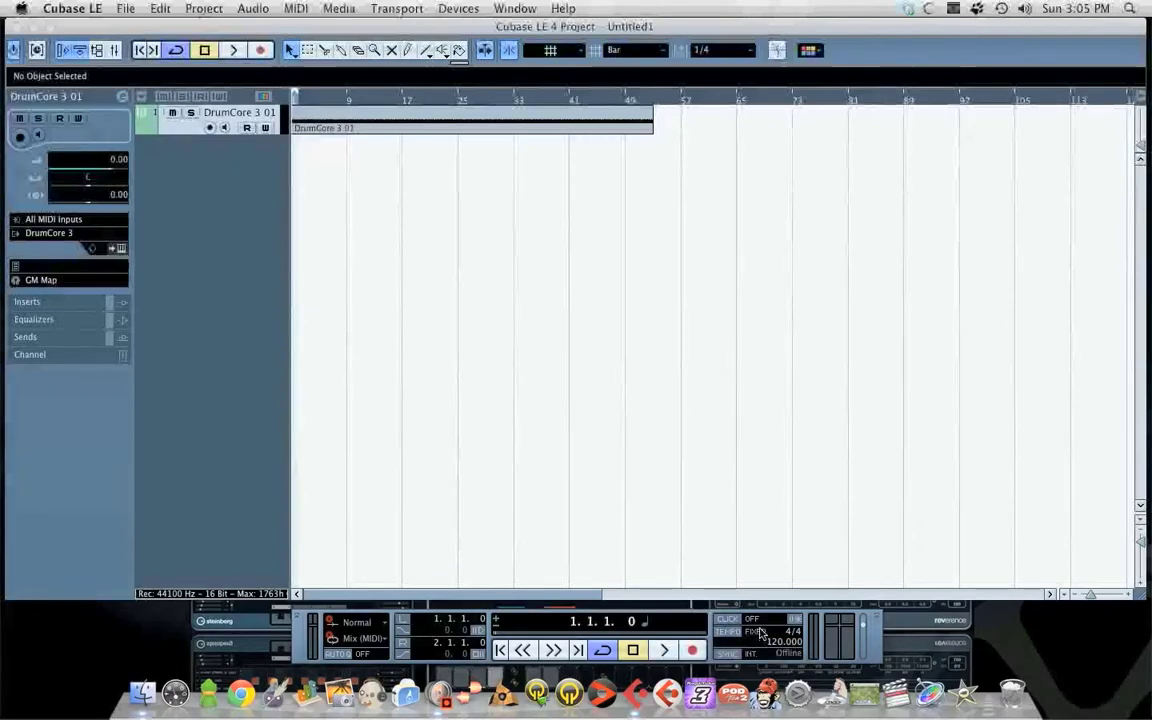
click(730, 636)
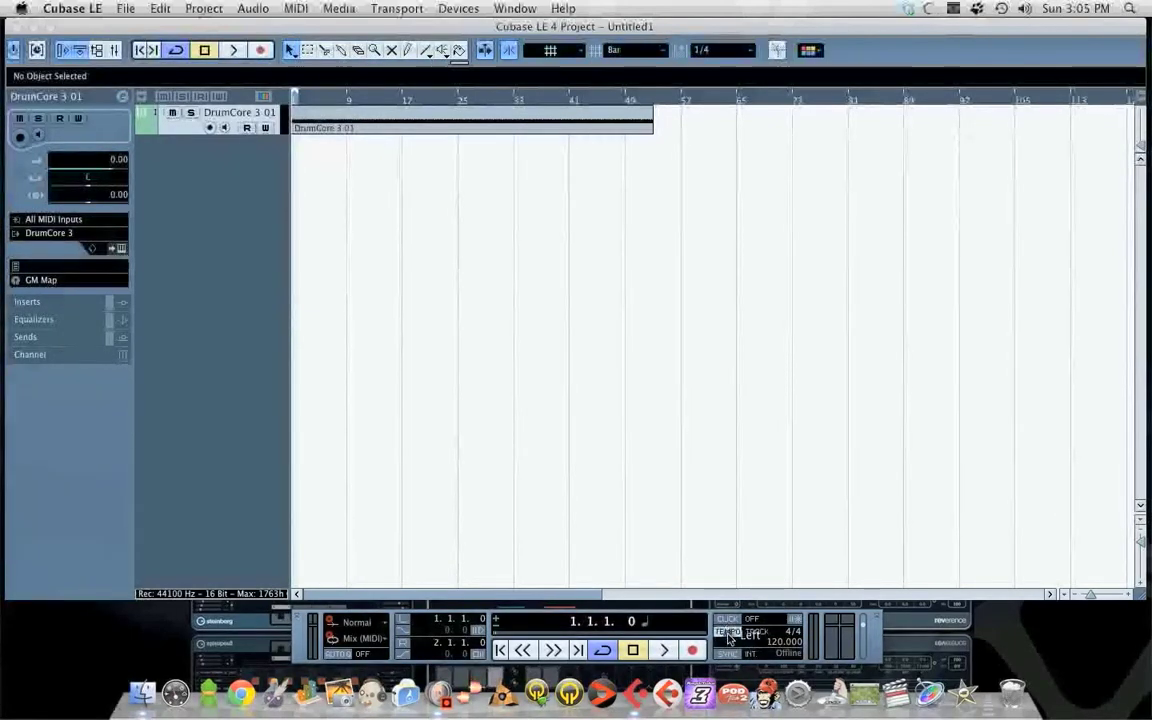
click(730, 636)
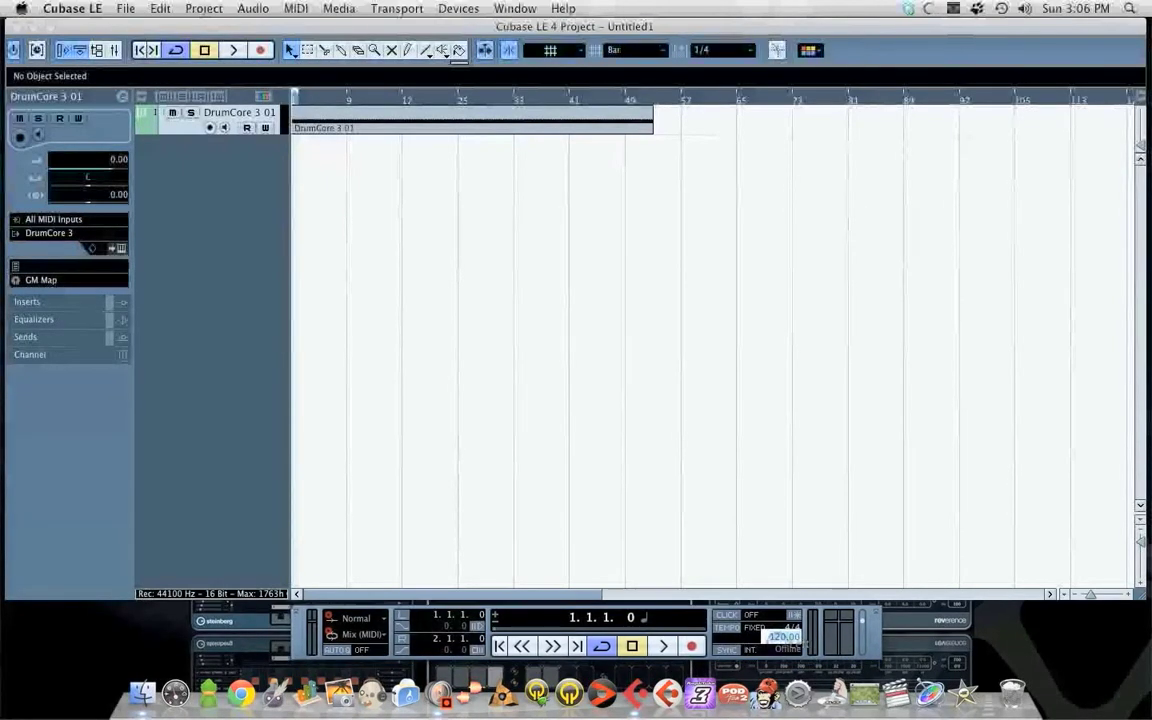
double_click(783, 643)
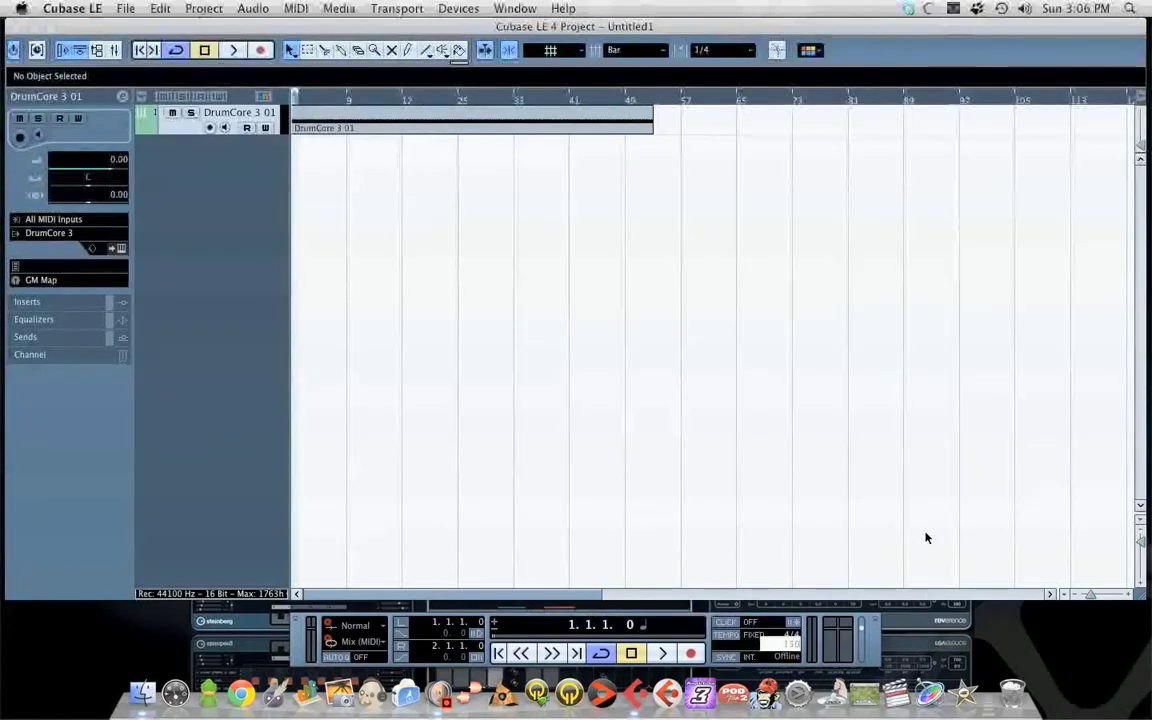
key(Return)
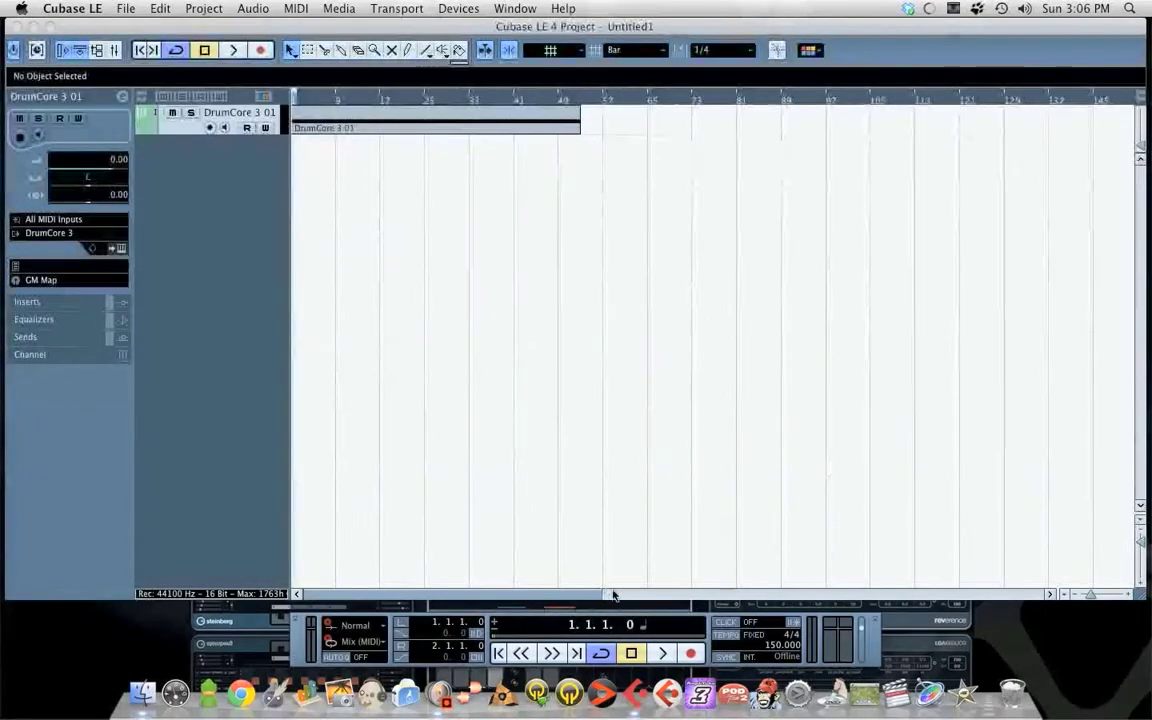
click(659, 653)
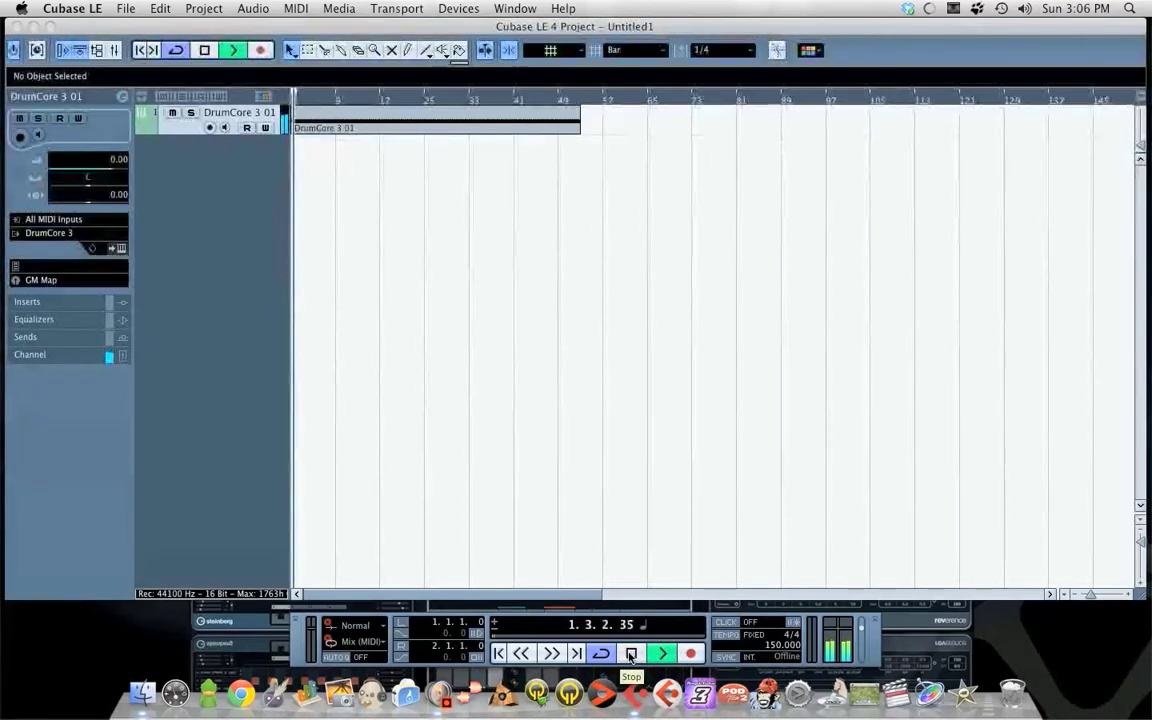
- Stop playback, mute the DrumCore 3 01 track, turn on the metronome click and audition it
click(631, 653)
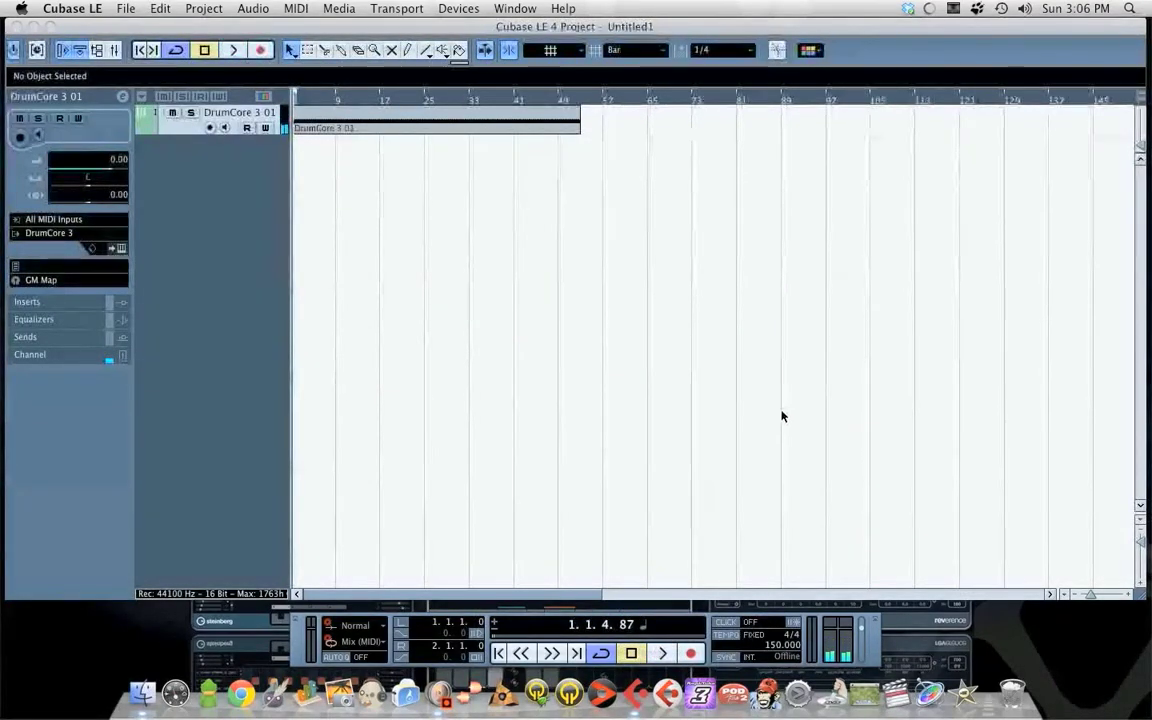
click(174, 114)
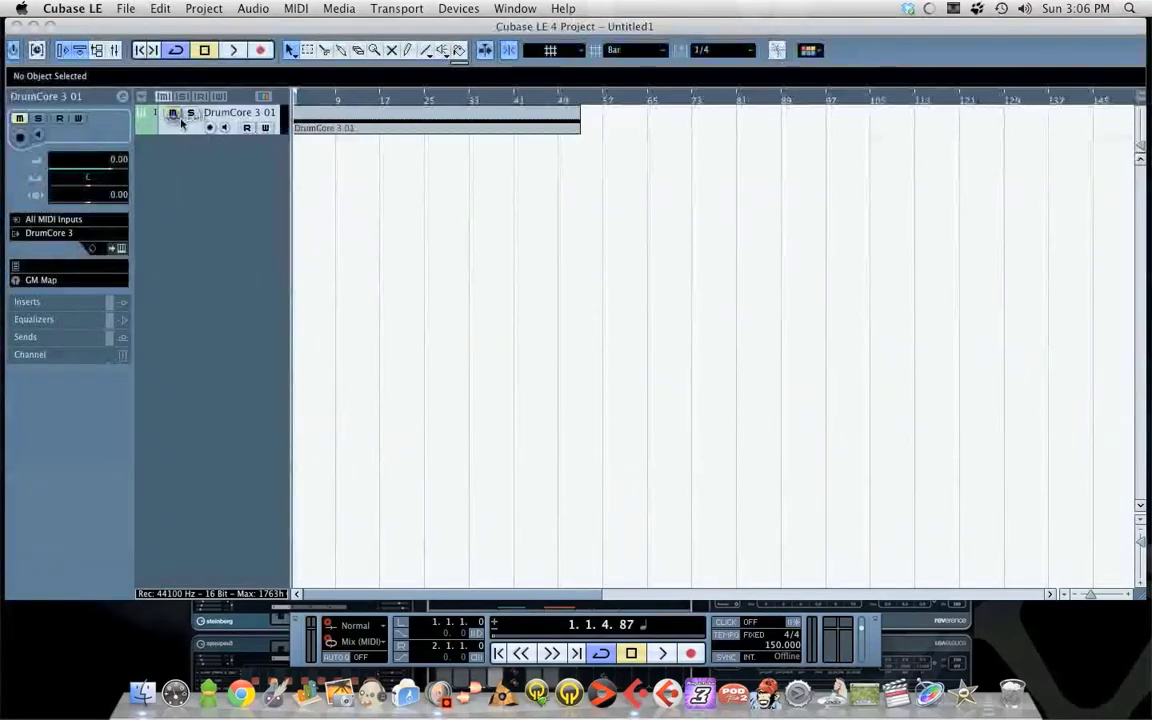
click(735, 625)
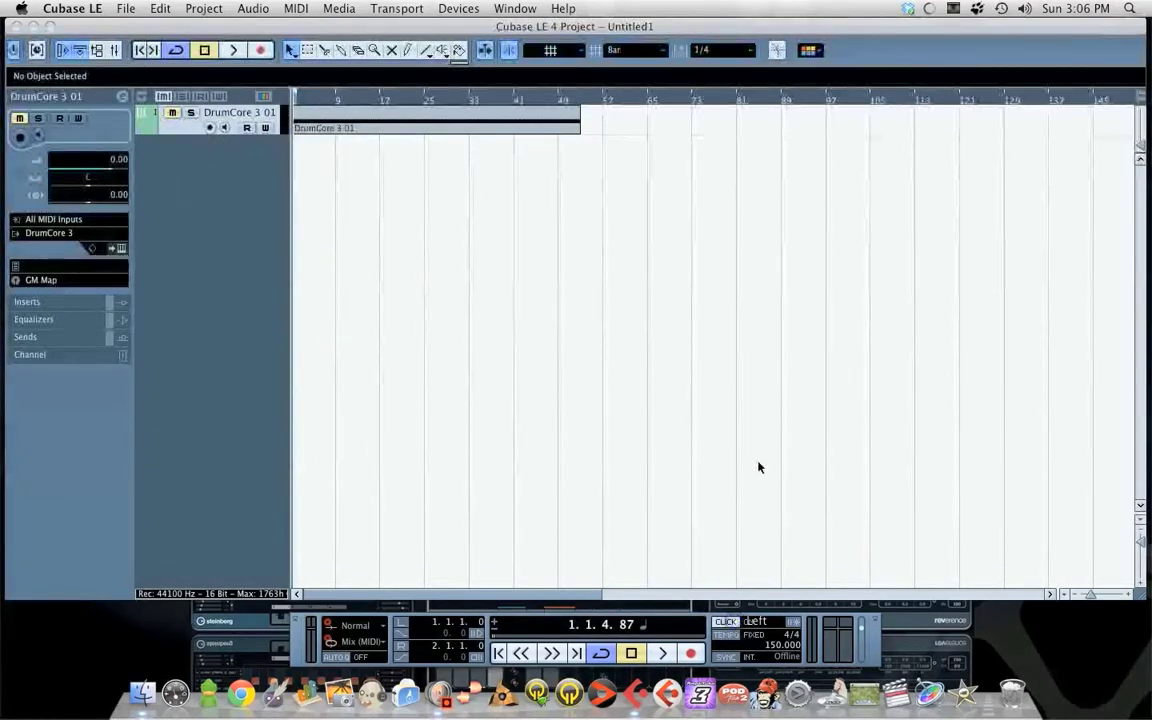
key(space)
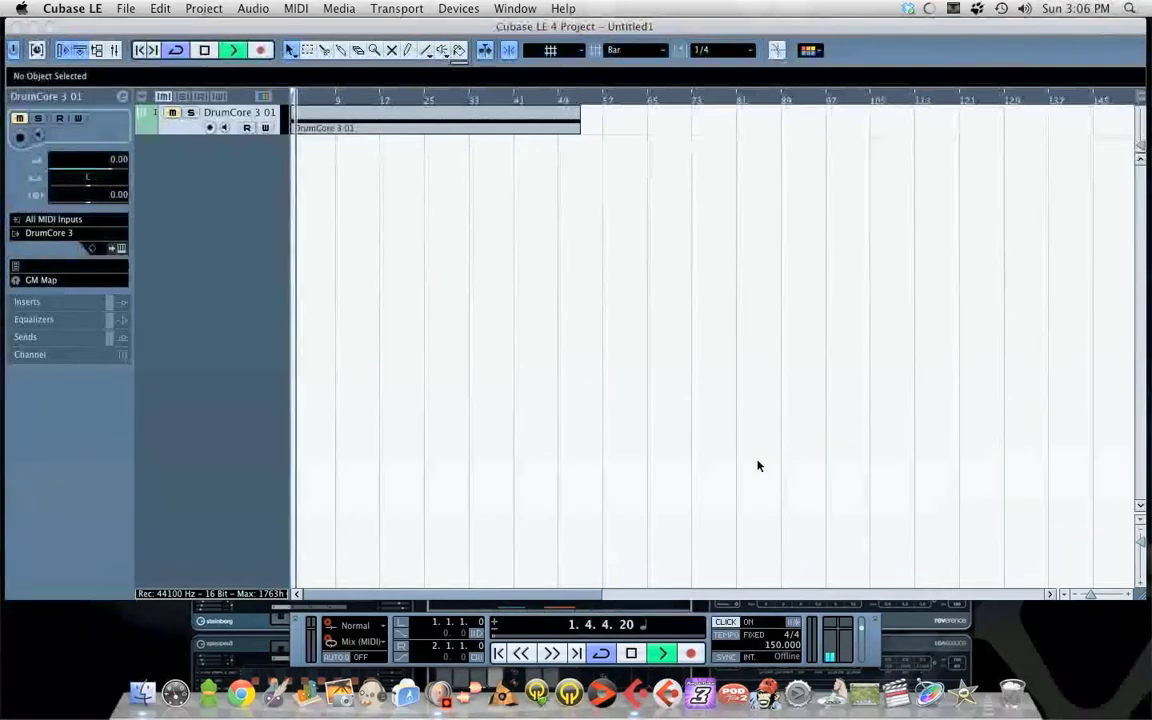
key(space)
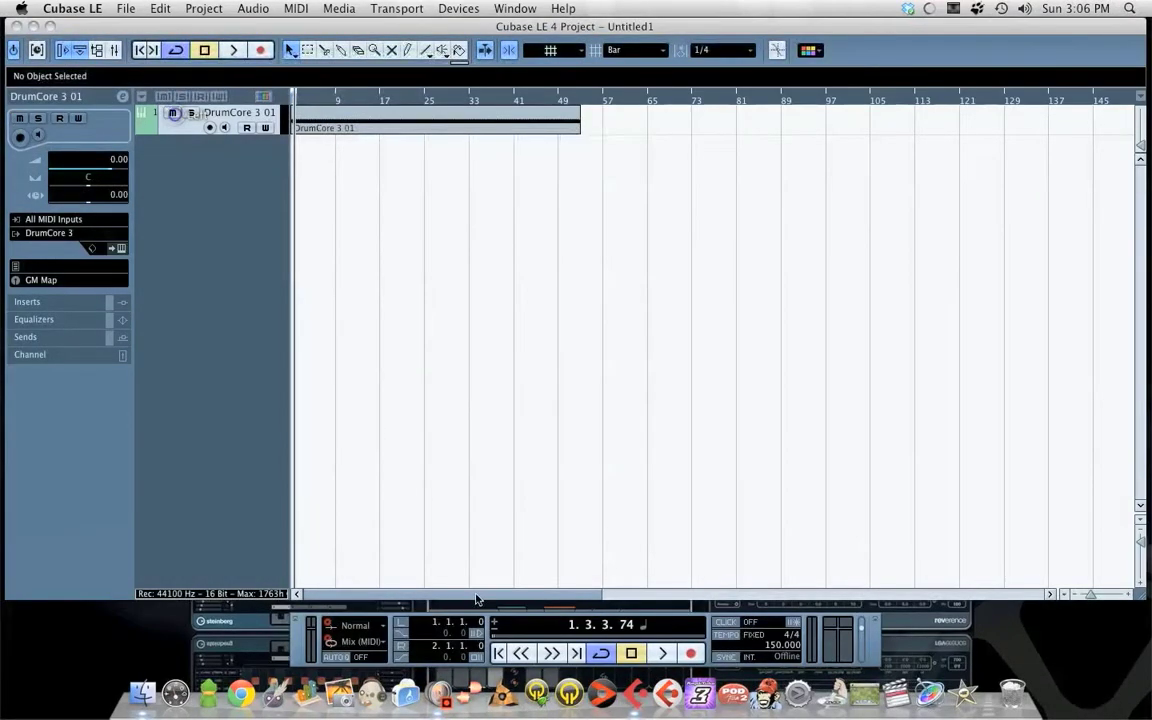
- Rewind to the project start, switch tempo back to Track mode and open the Tempo Track editor
click(518, 656)
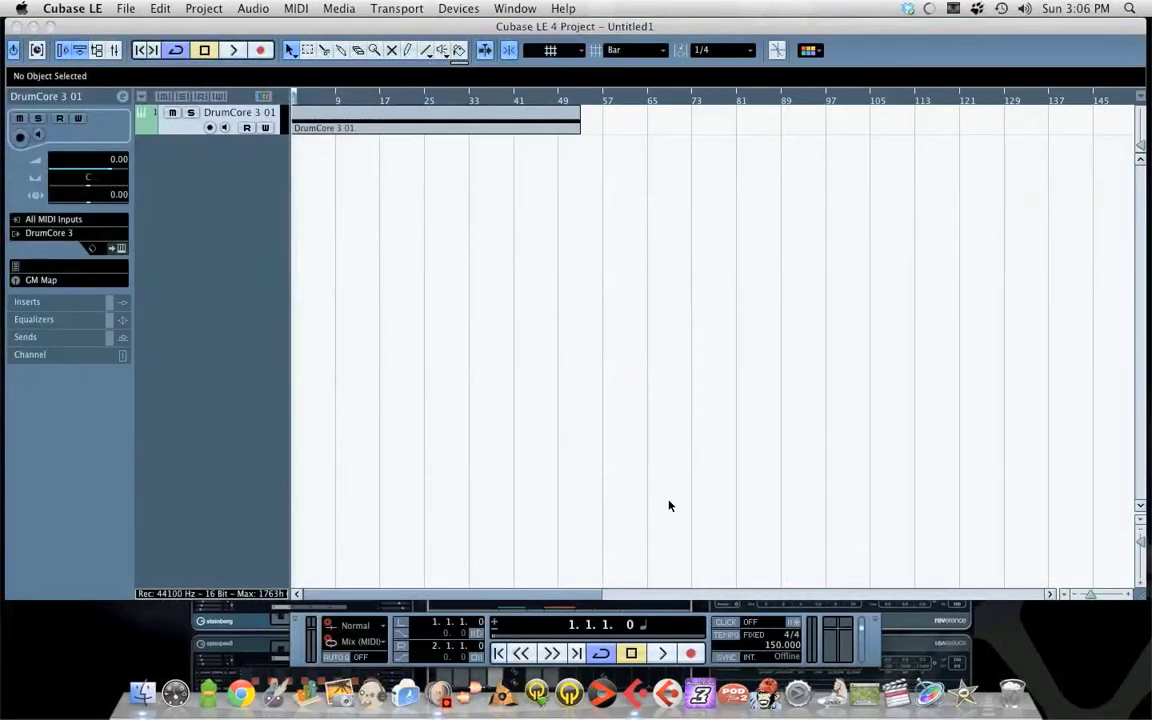
click(730, 637)
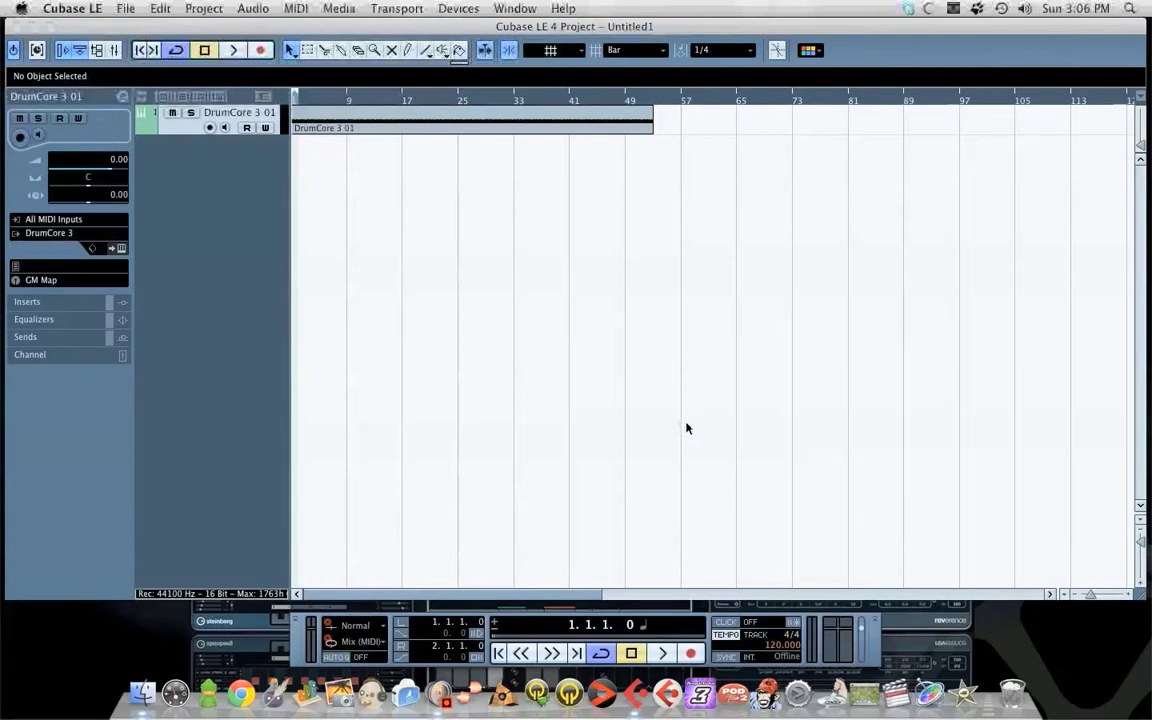
key(super+t)
- Close the tempo editor and reopen it as Tempo Track from the Project menu
drag(505, 100, 508, 116)
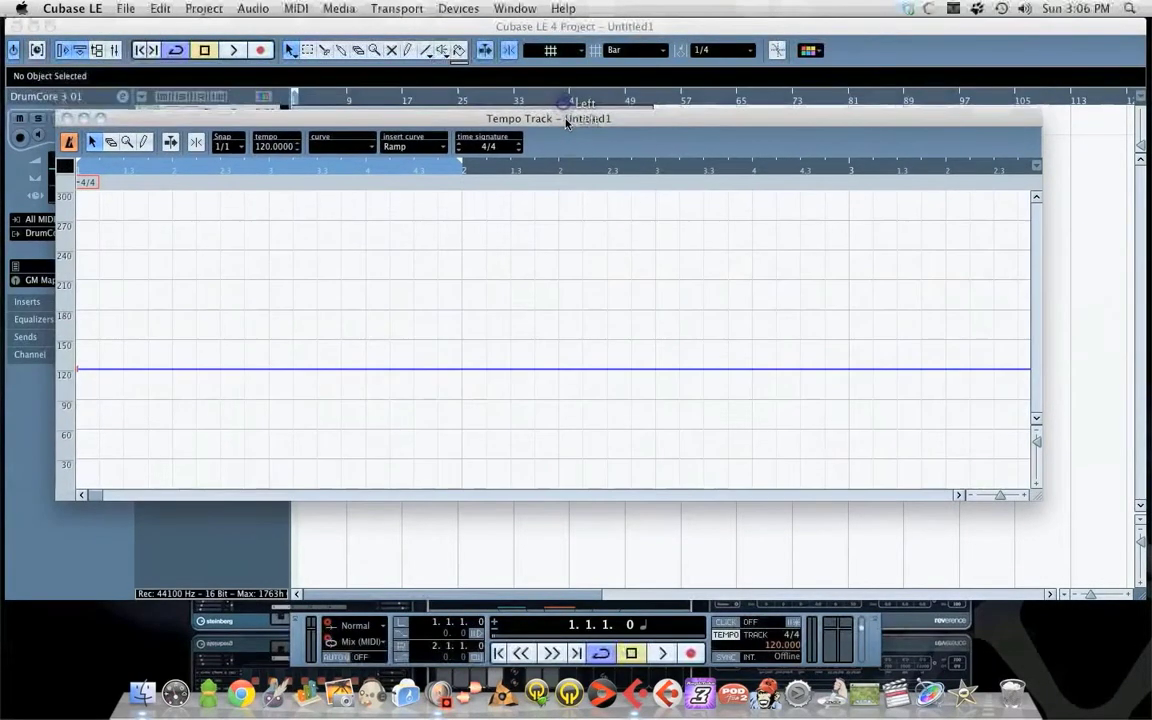
click(67, 118)
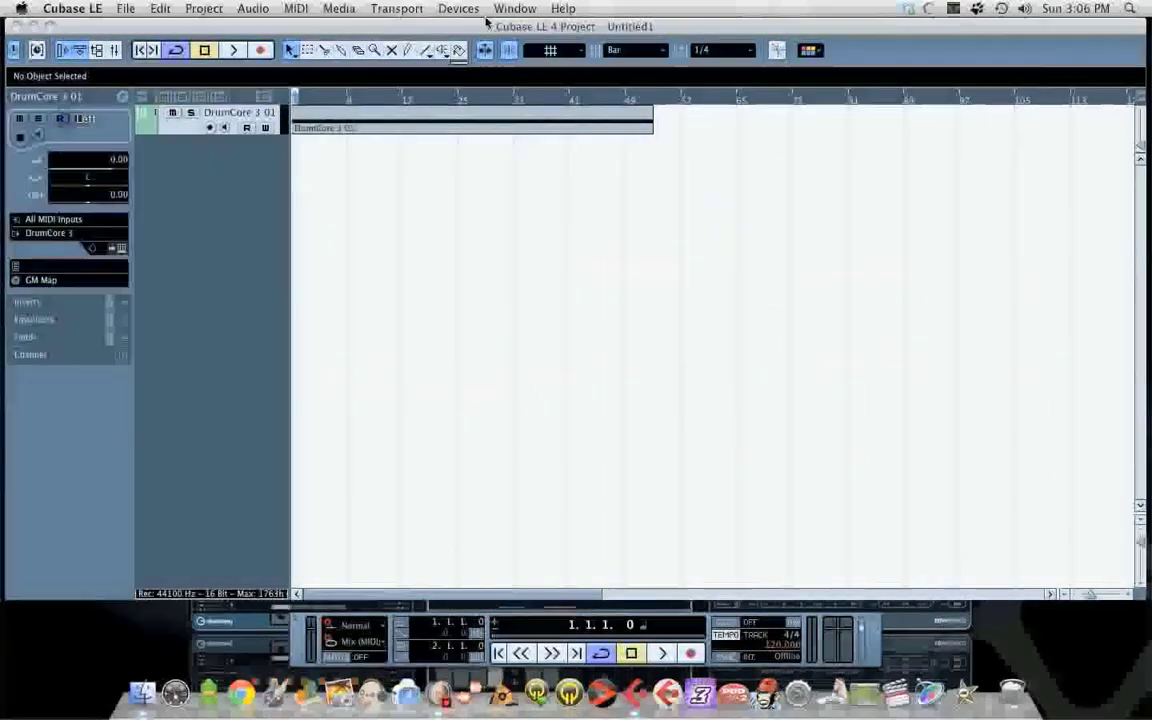
click(528, 8)
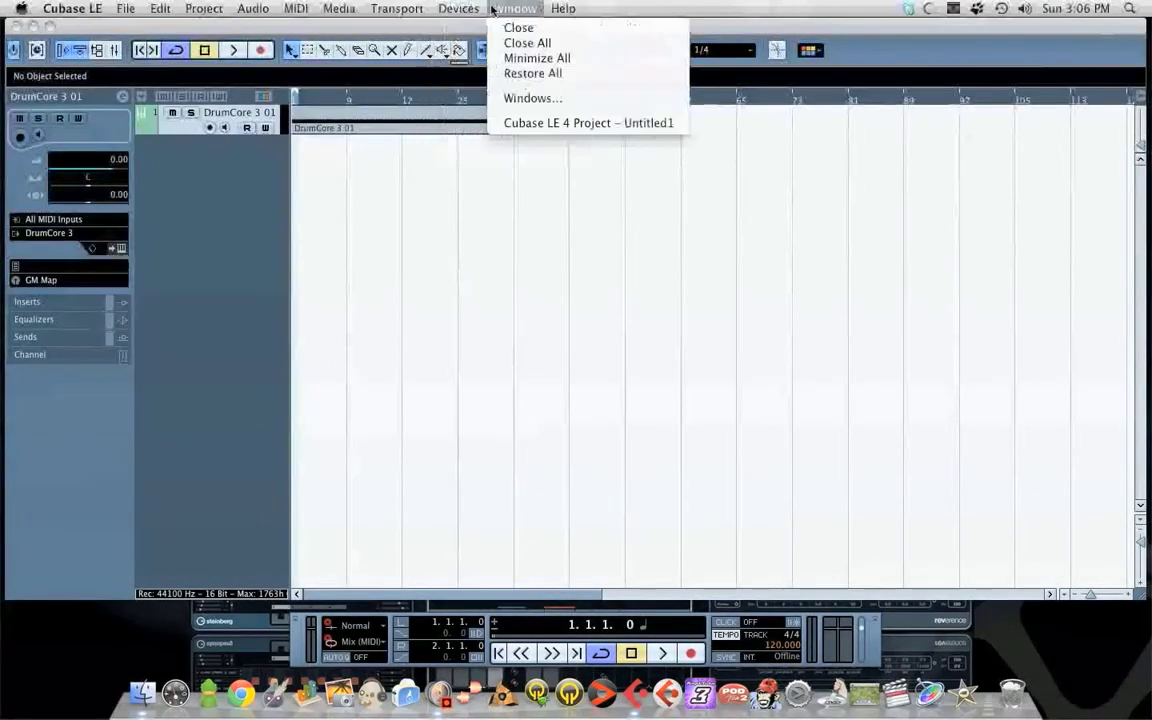
mouse_move(452, 7)
mouse_move(381, 7)
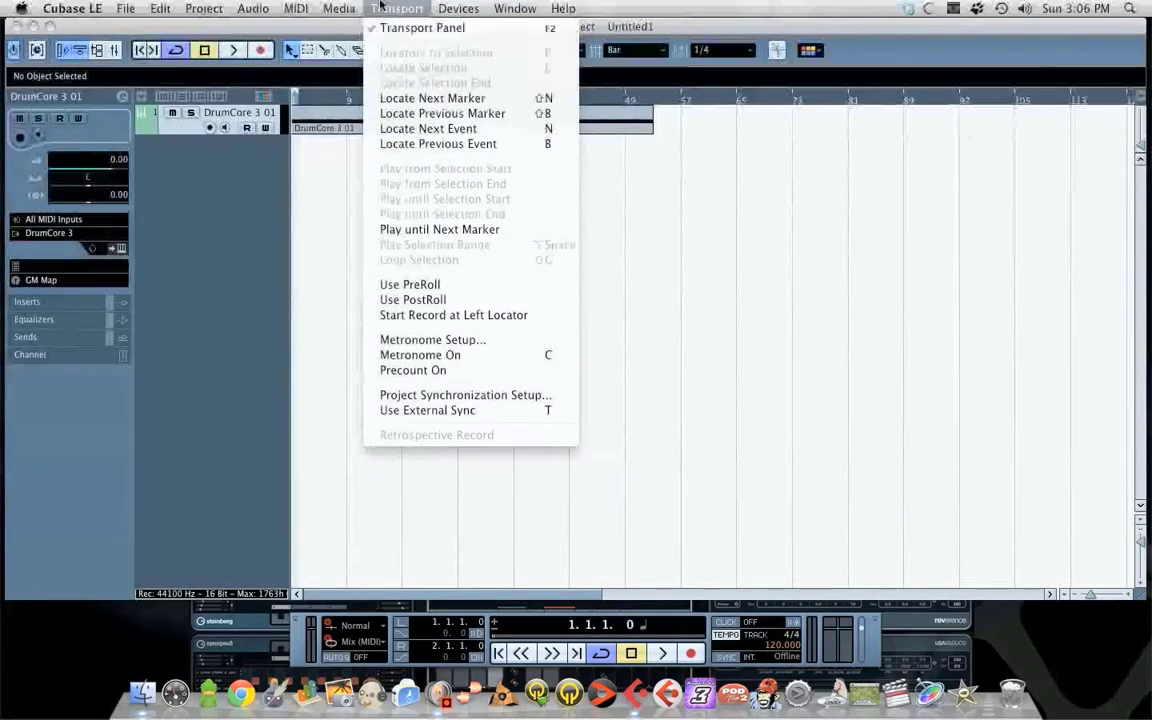
mouse_move(342, 7)
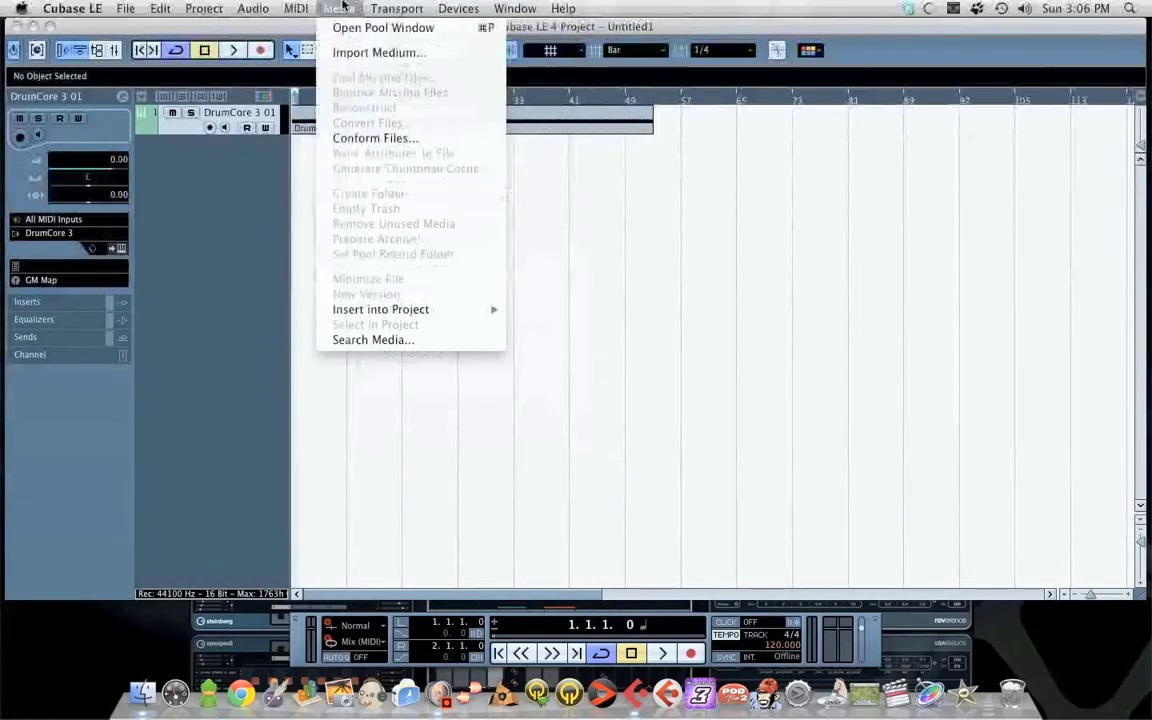
mouse_move(298, 7)
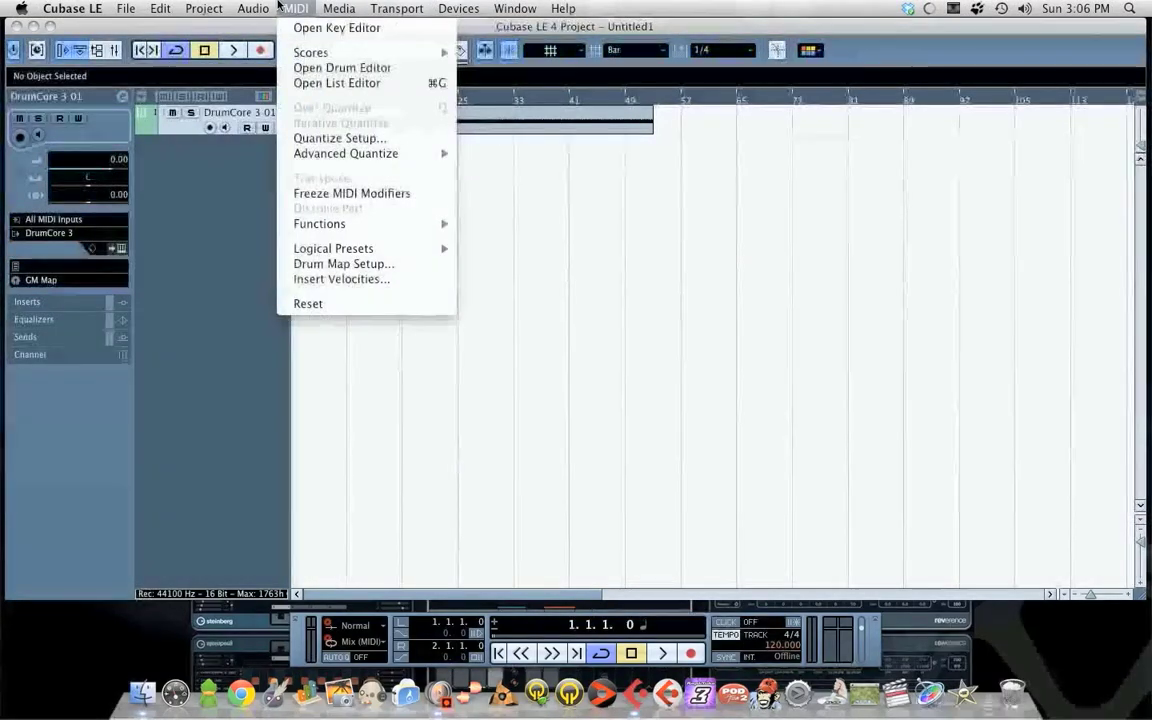
mouse_move(204, 8)
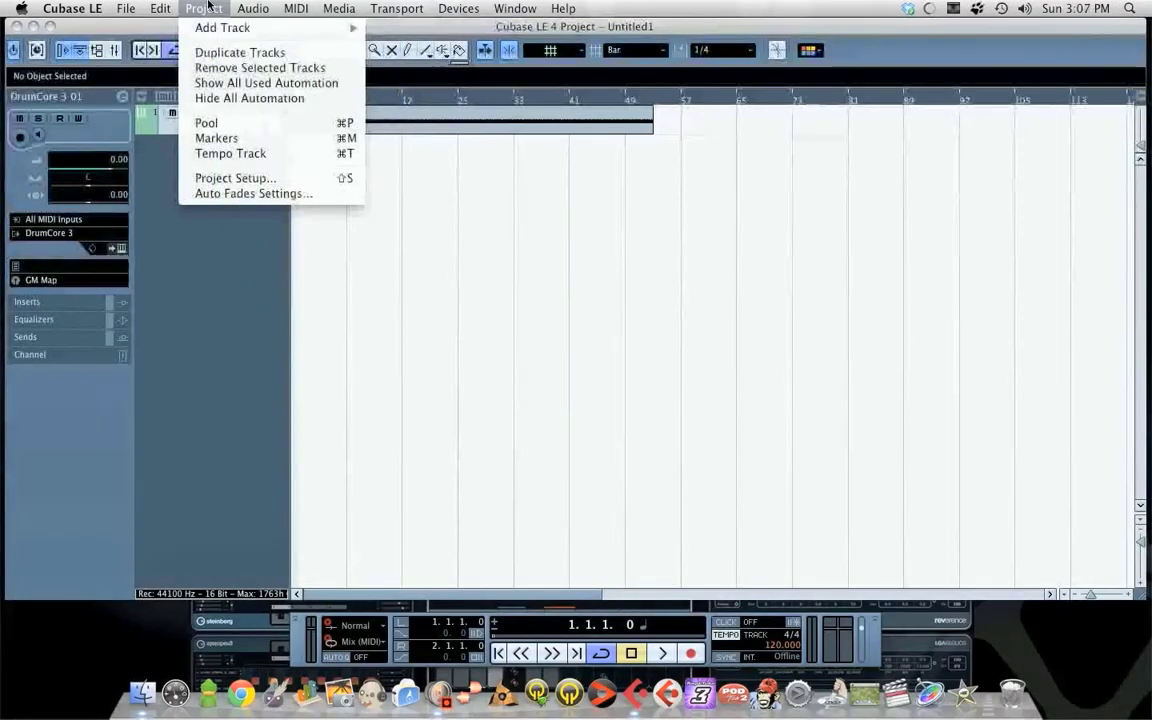
click(270, 155)
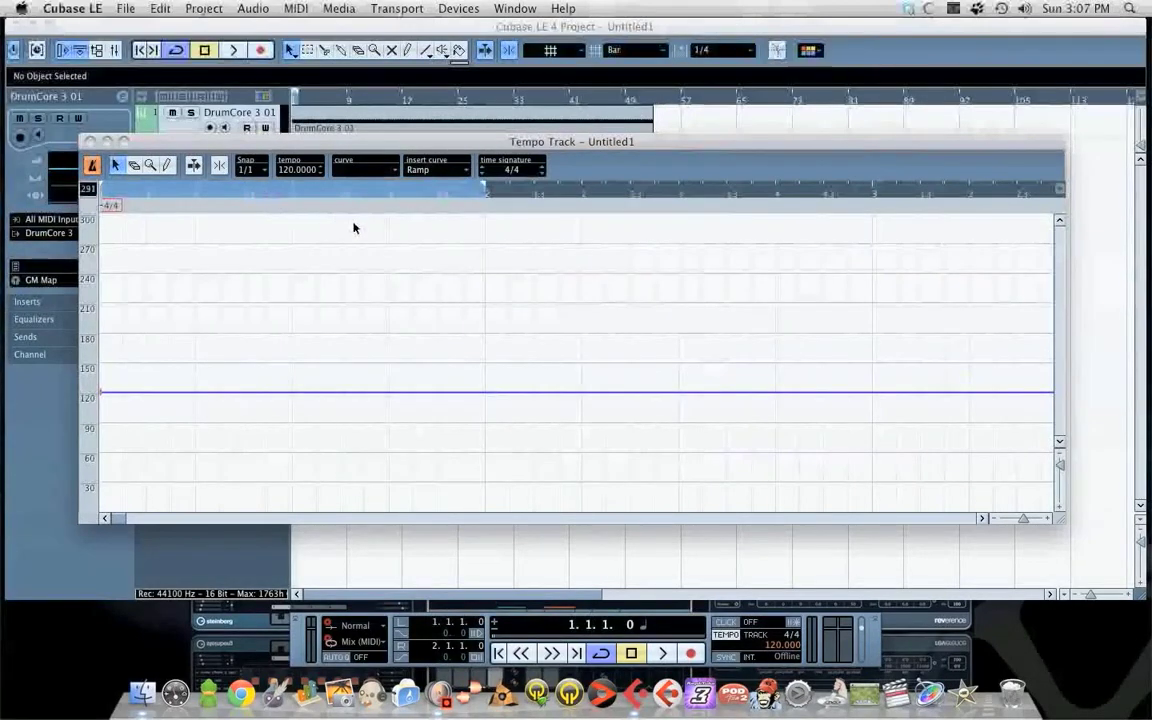
- Pick the Draw tool and set Insert Curve to Jump
click(983, 519)
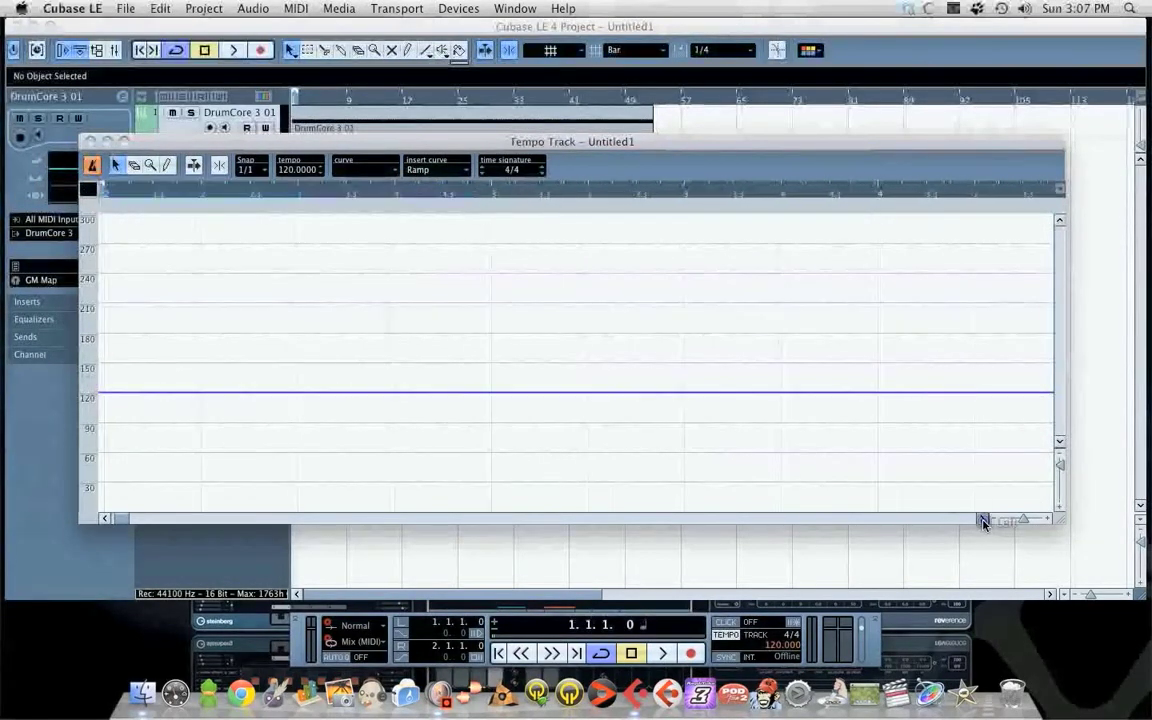
click(983, 519)
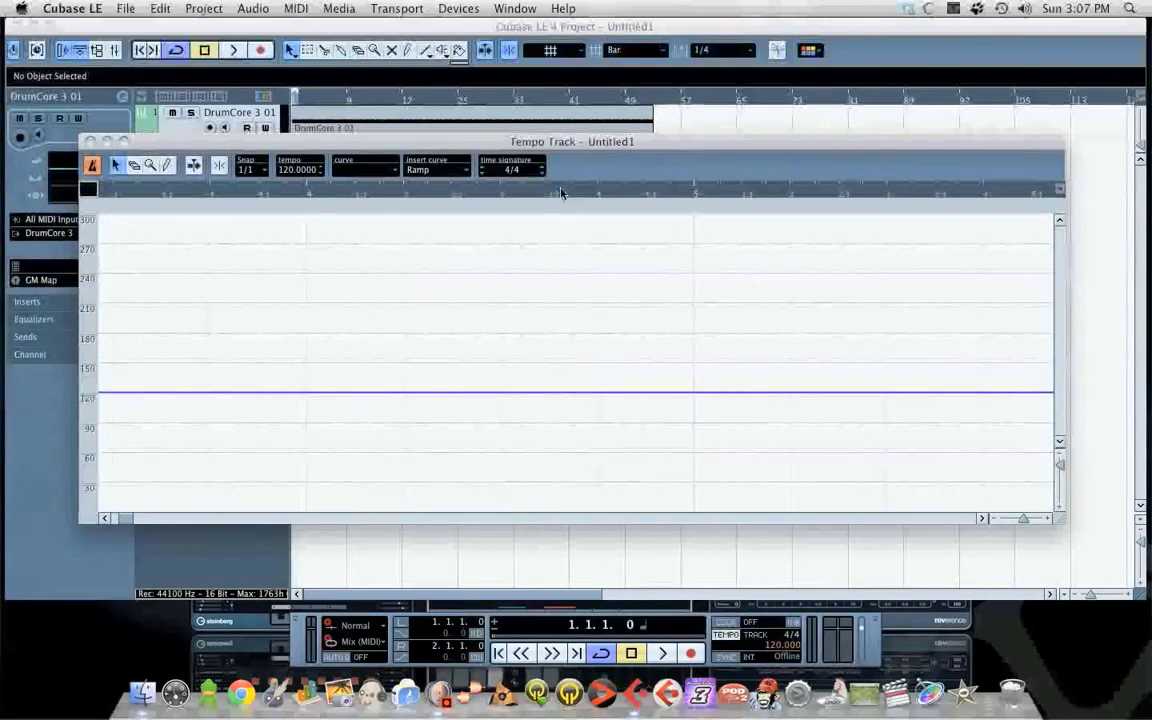
click(167, 166)
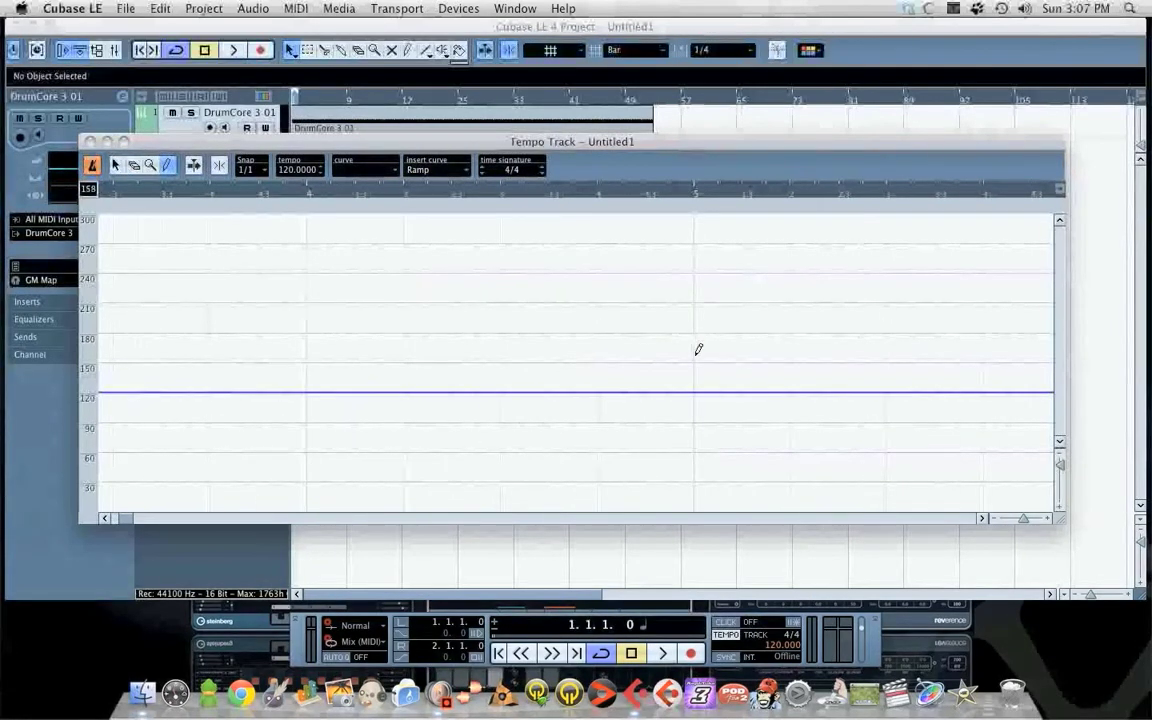
click(436, 170)
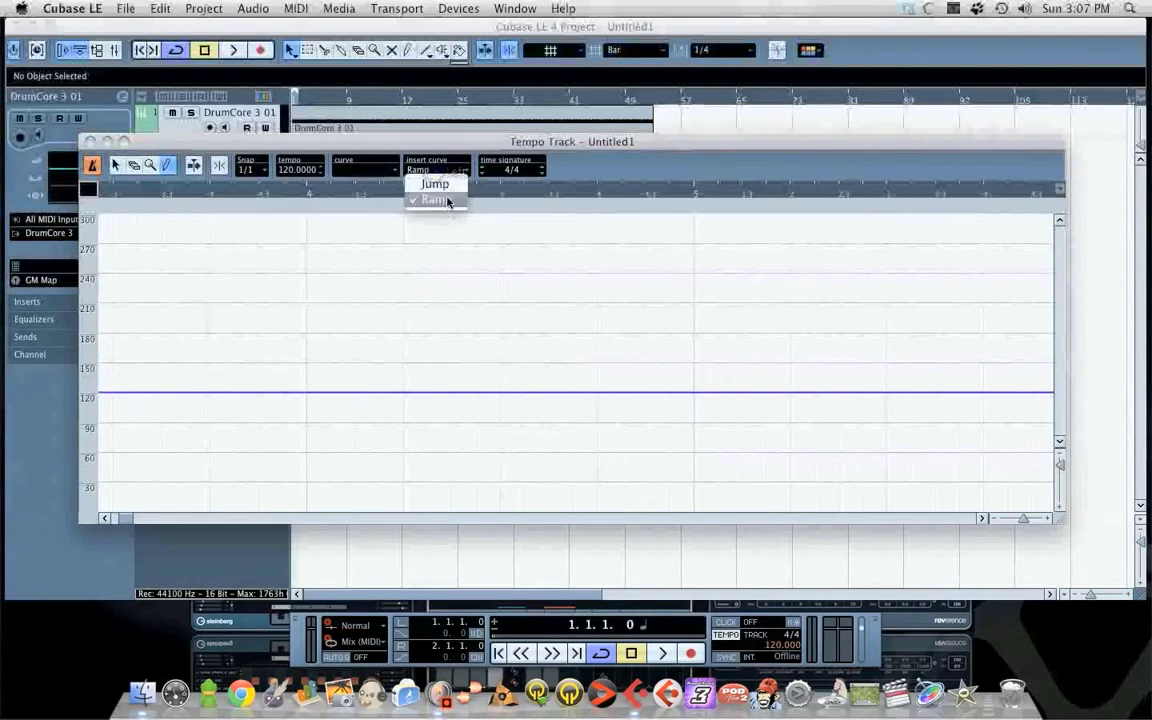
click(435, 184)
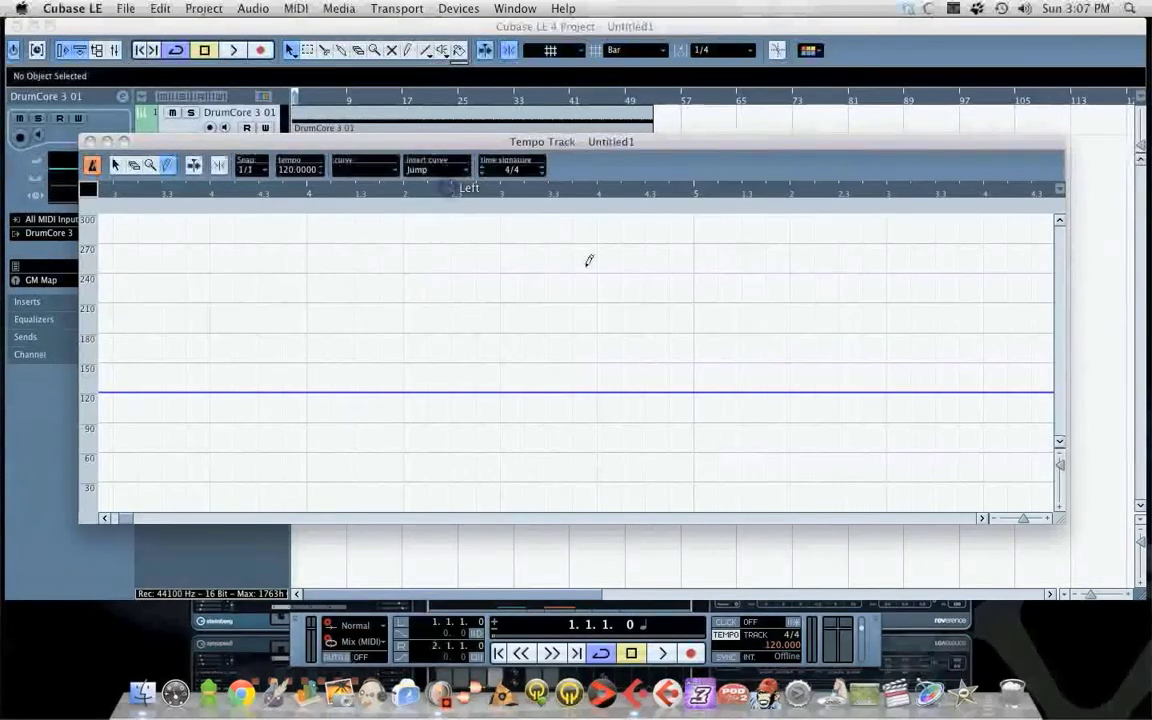
- Add a tempo point at bar 5 and set it to 180 BPM
click(696, 338)
key(1)
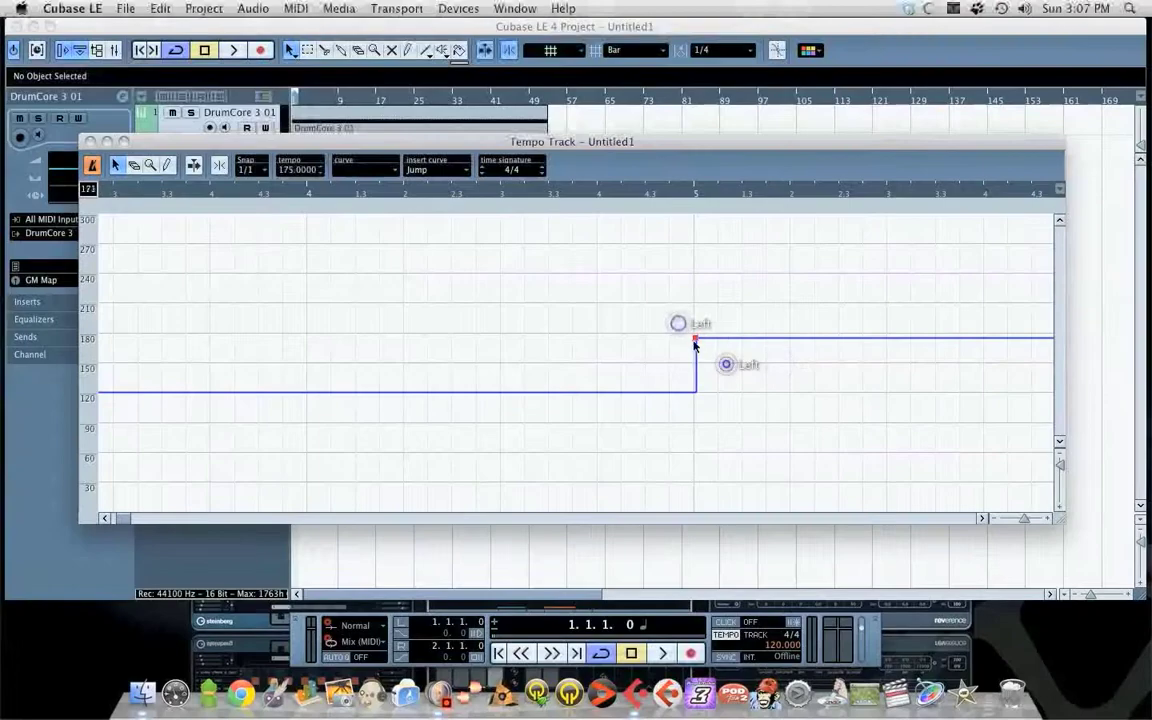
mouse_move(695, 342)
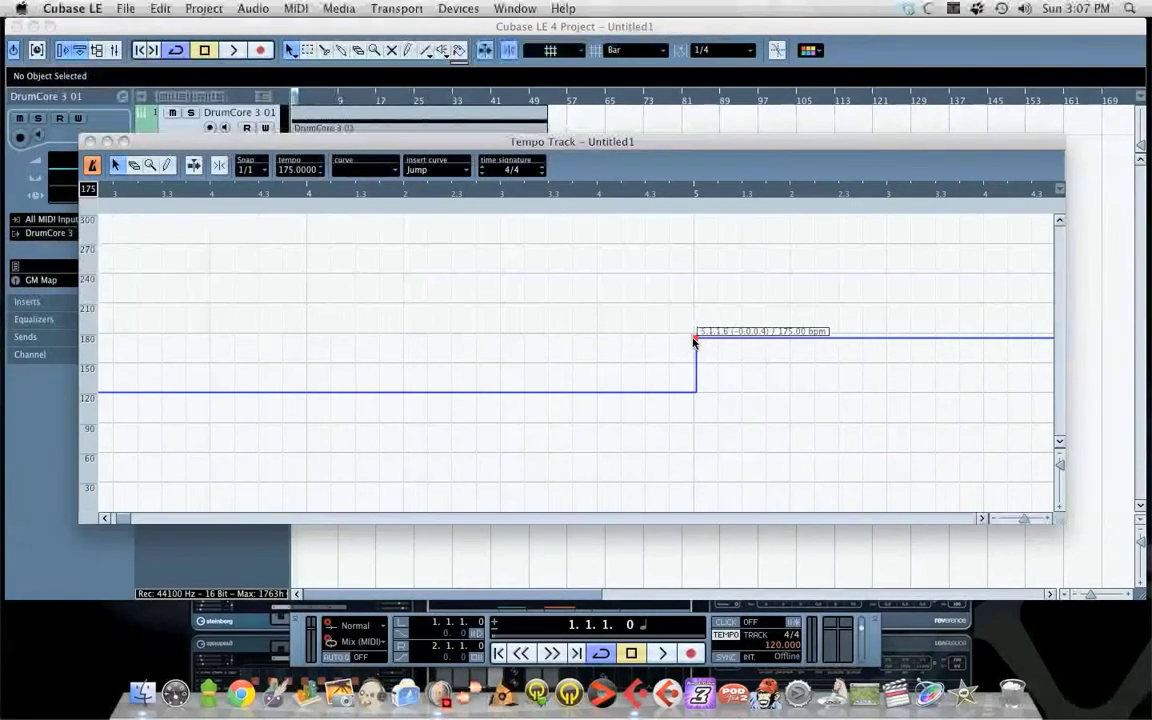
click(692, 338)
drag(648, 293, 728, 368)
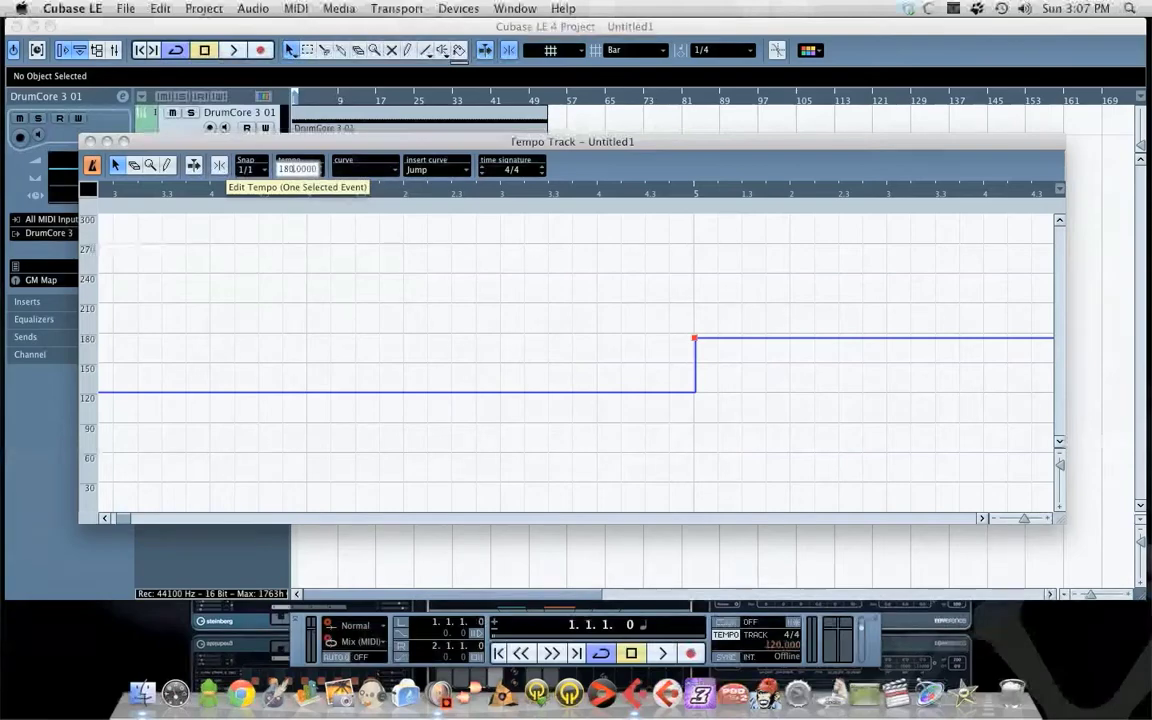
key(Return)
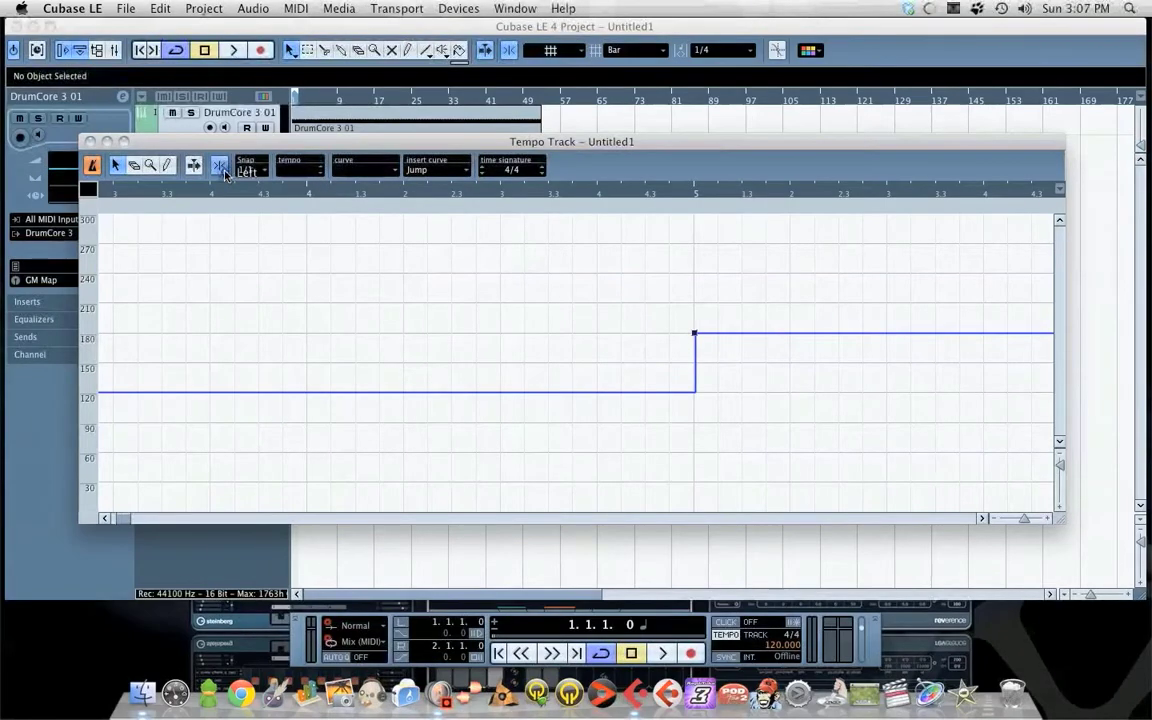
- Check the bar 5 point sits at 180 BPM and zoom out to bars 1–20
drag(603, 286, 731, 355)
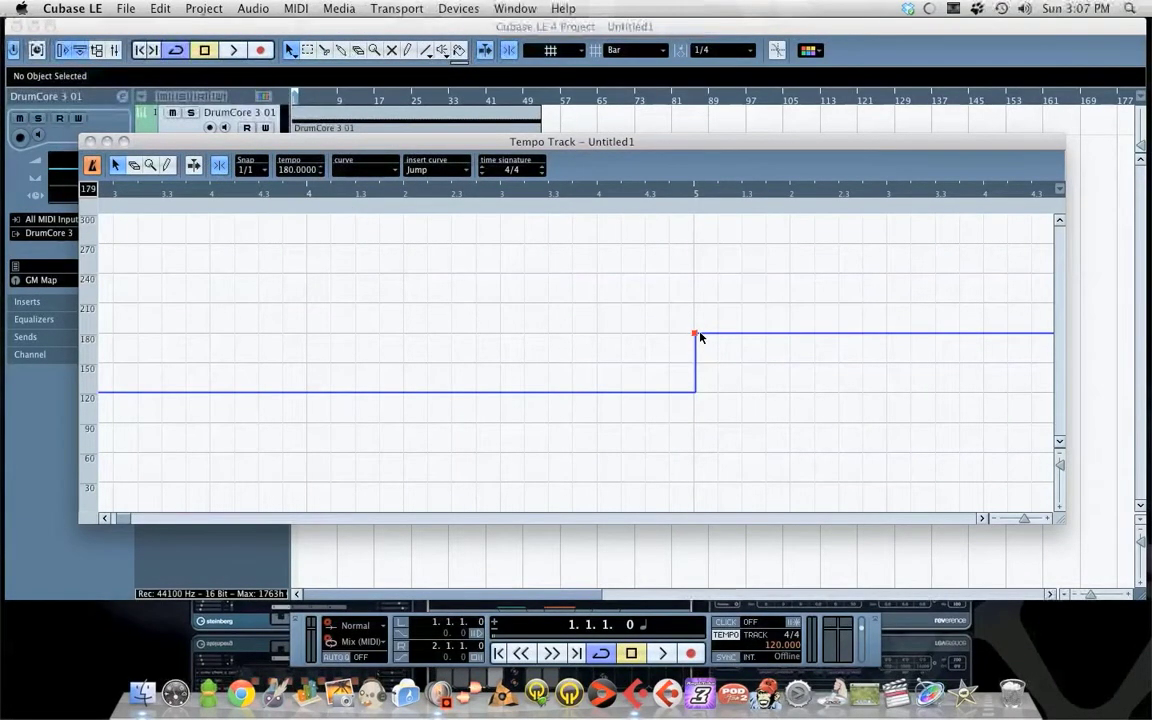
drag(697, 337, 776, 333)
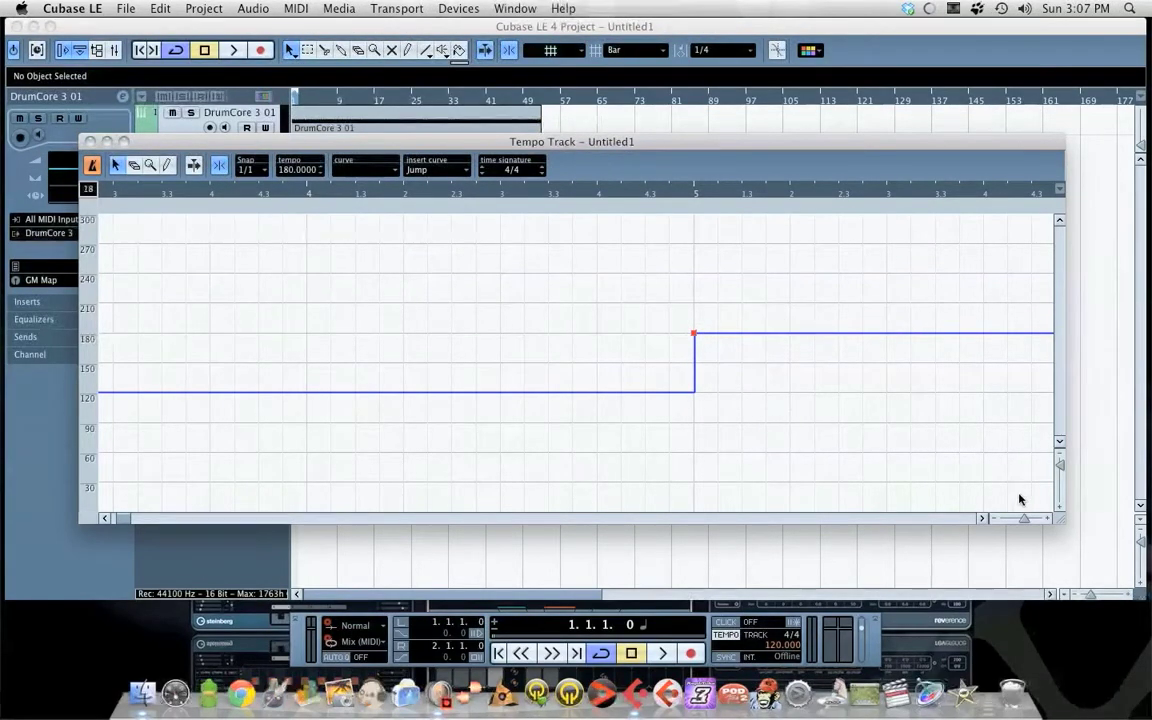
drag(1024, 519, 1018, 517)
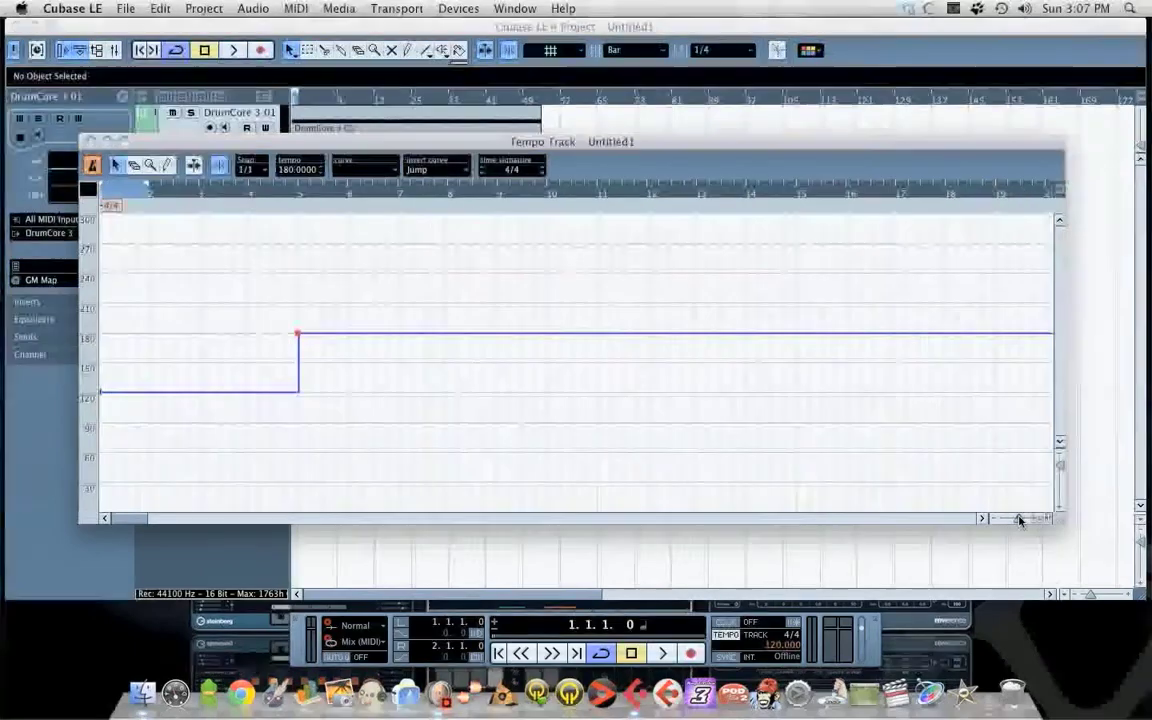
- Set Insert Curve to Ramp and draw a tempo point at bar 9
click(420, 169)
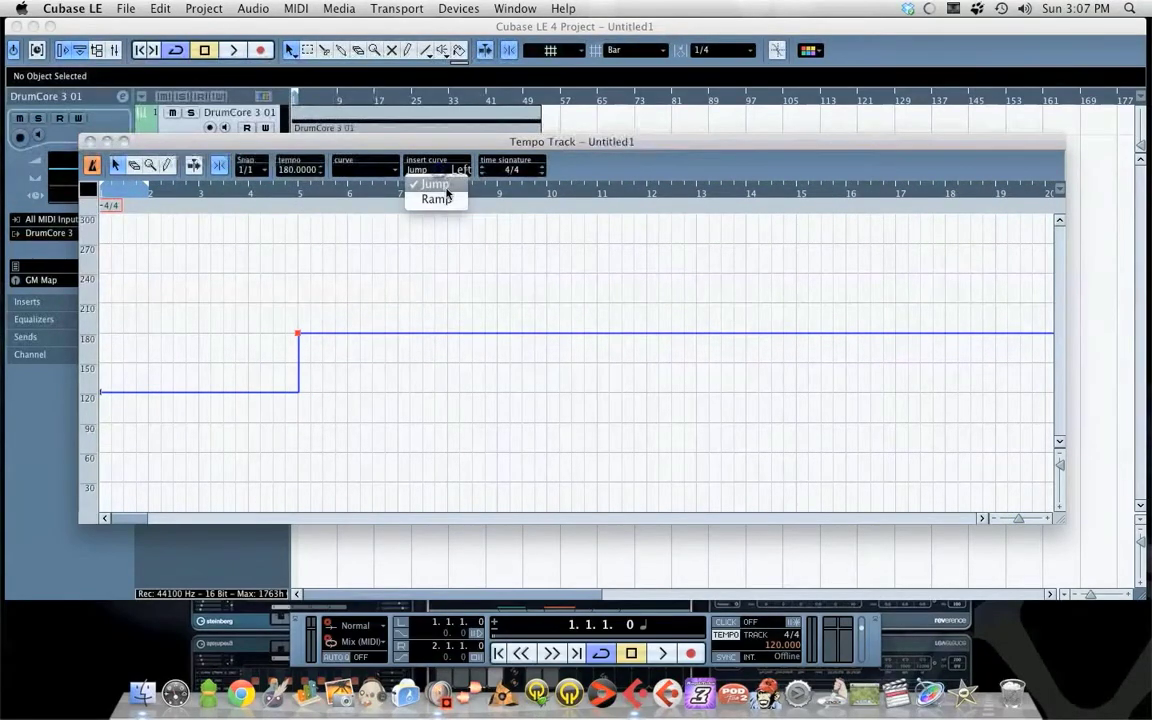
click(449, 199)
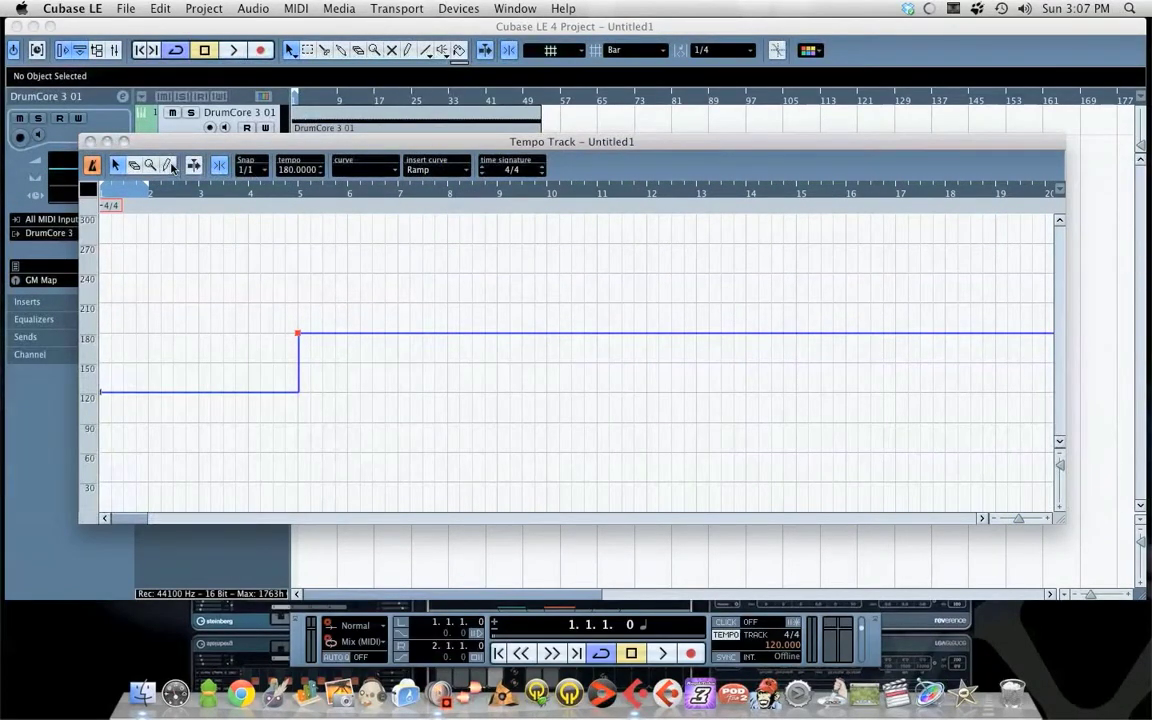
click(168, 166)
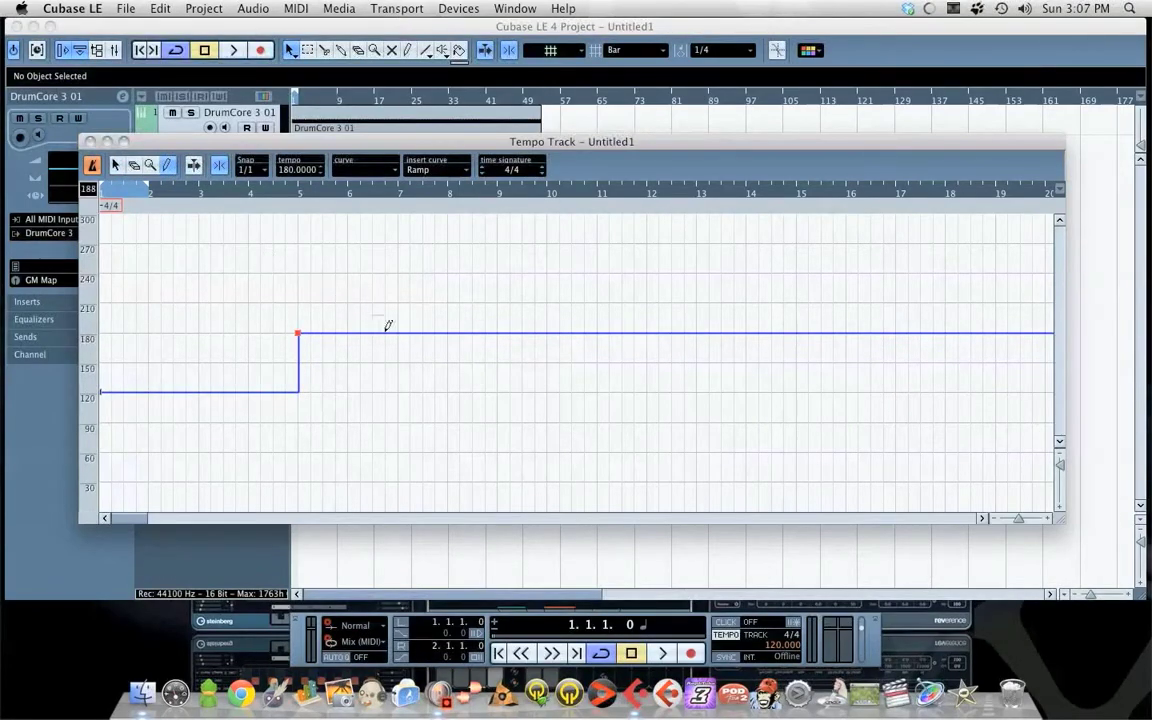
click(497, 393)
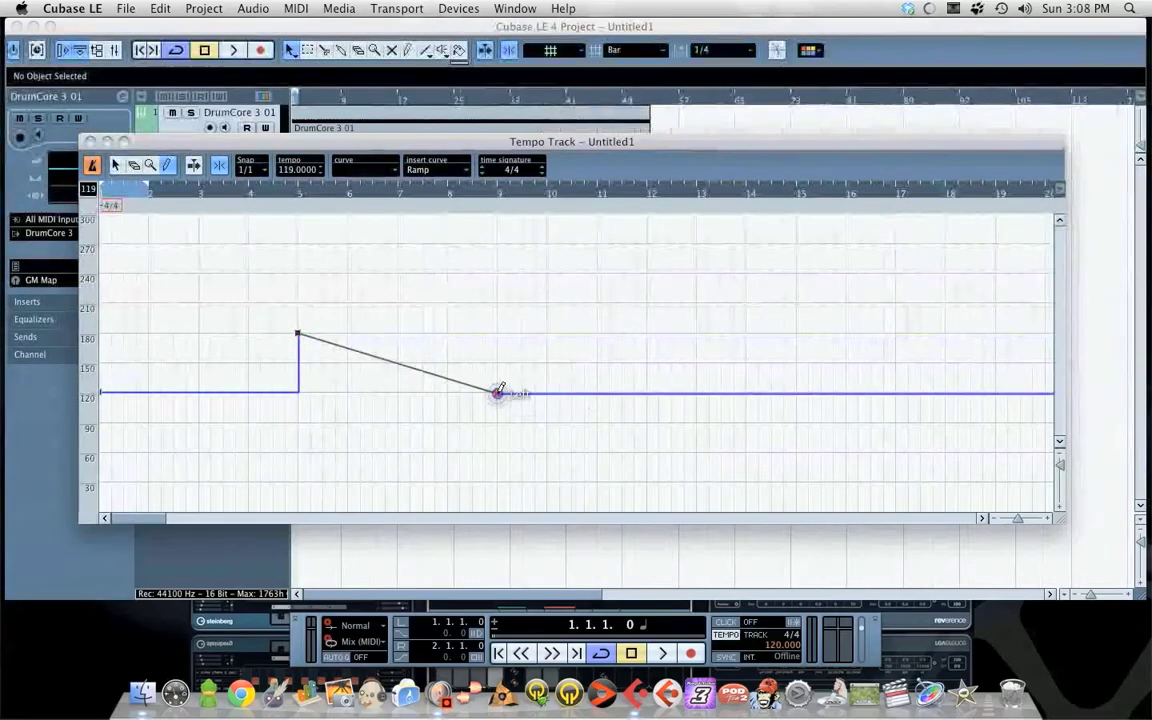
- Raise the bar 9 tempo point from 119 to 120 BPM and place the cursor at bar 4
right_click(543, 357)
click(545, 362)
click(455, 361)
click(498, 395)
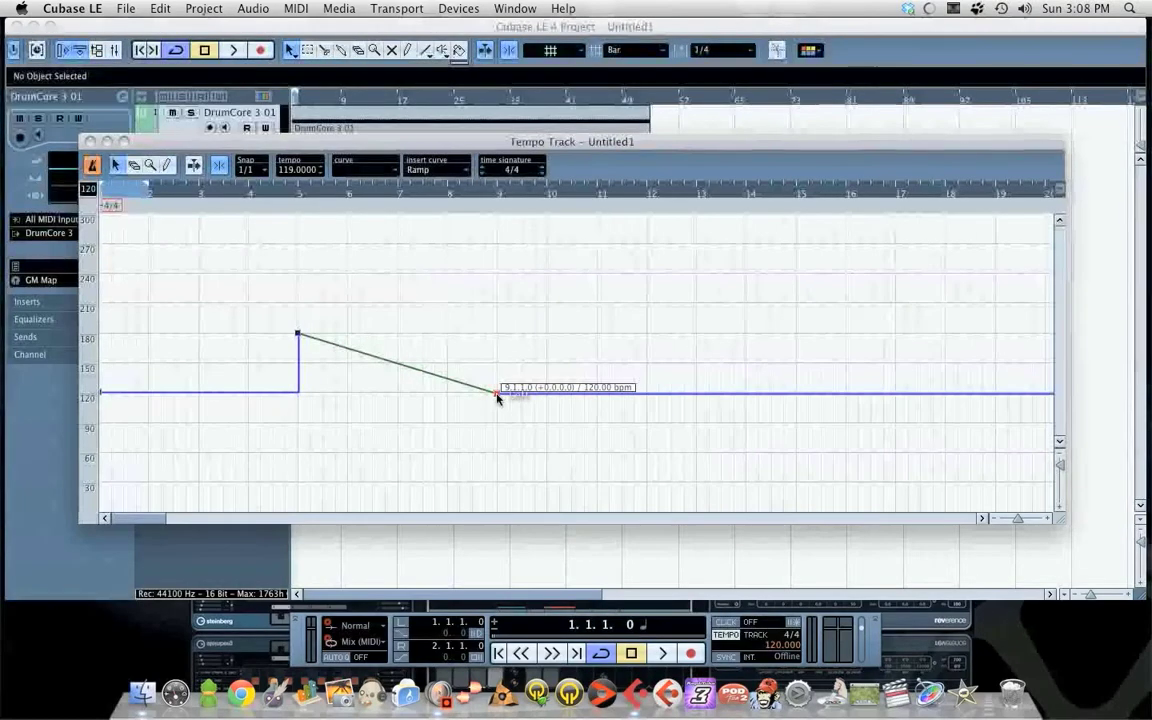
drag(498, 397, 498, 395)
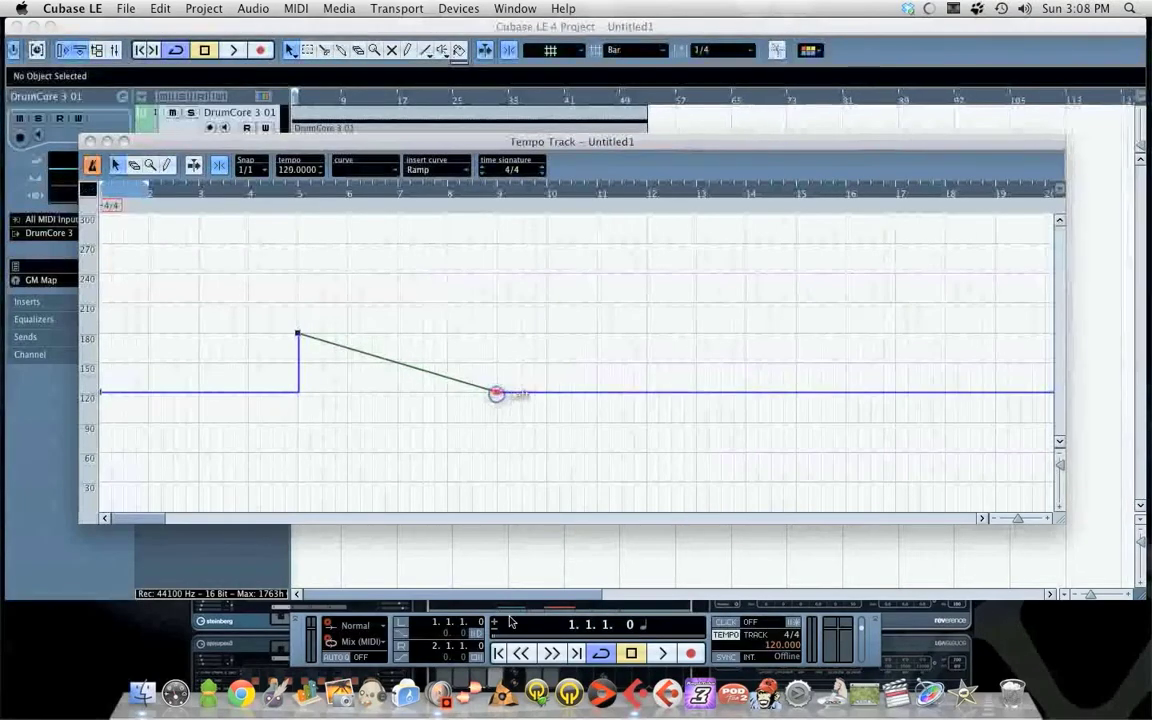
click(249, 189)
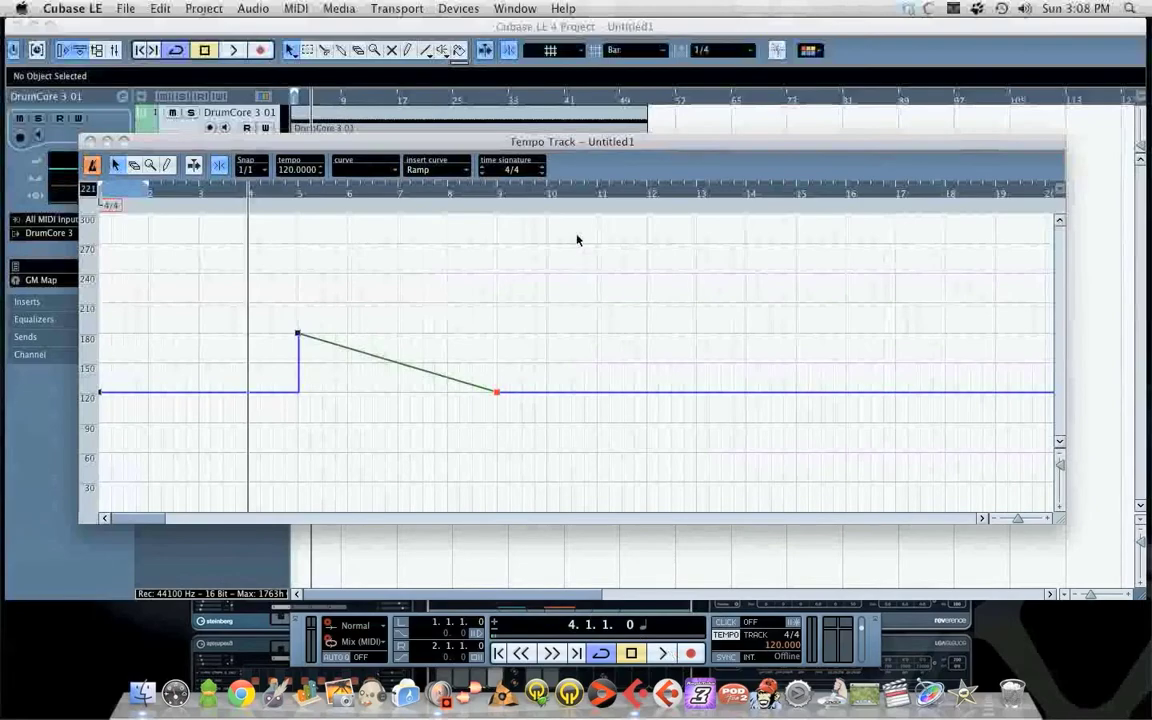
- Play from bar 4 to hear the 180 BPM jump and ramp to 120, then close the editor
click(663, 654)
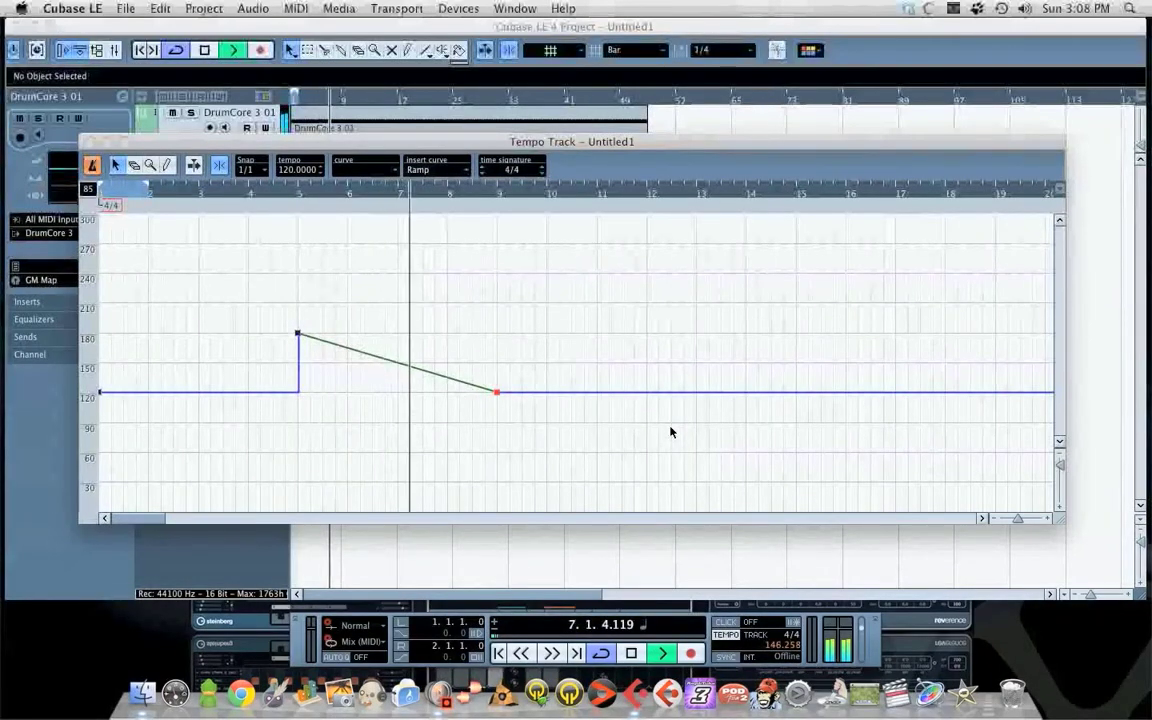
click(633, 653)
drag(1019, 519, 1010, 519)
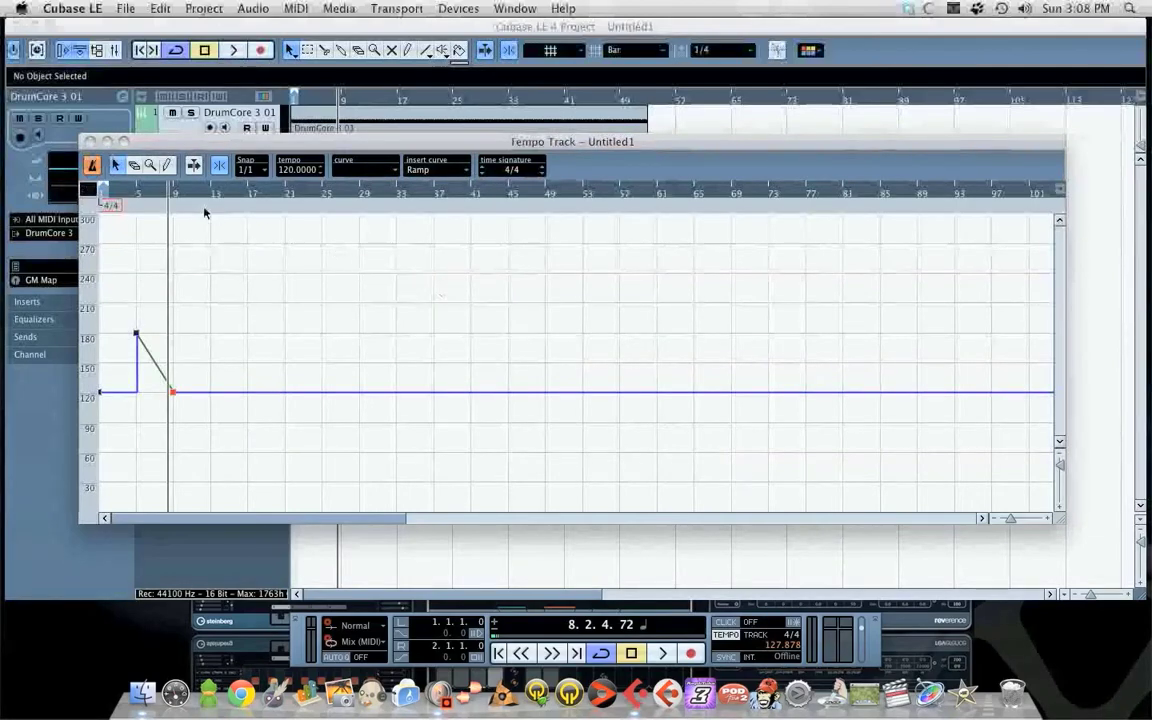
click(90, 142)
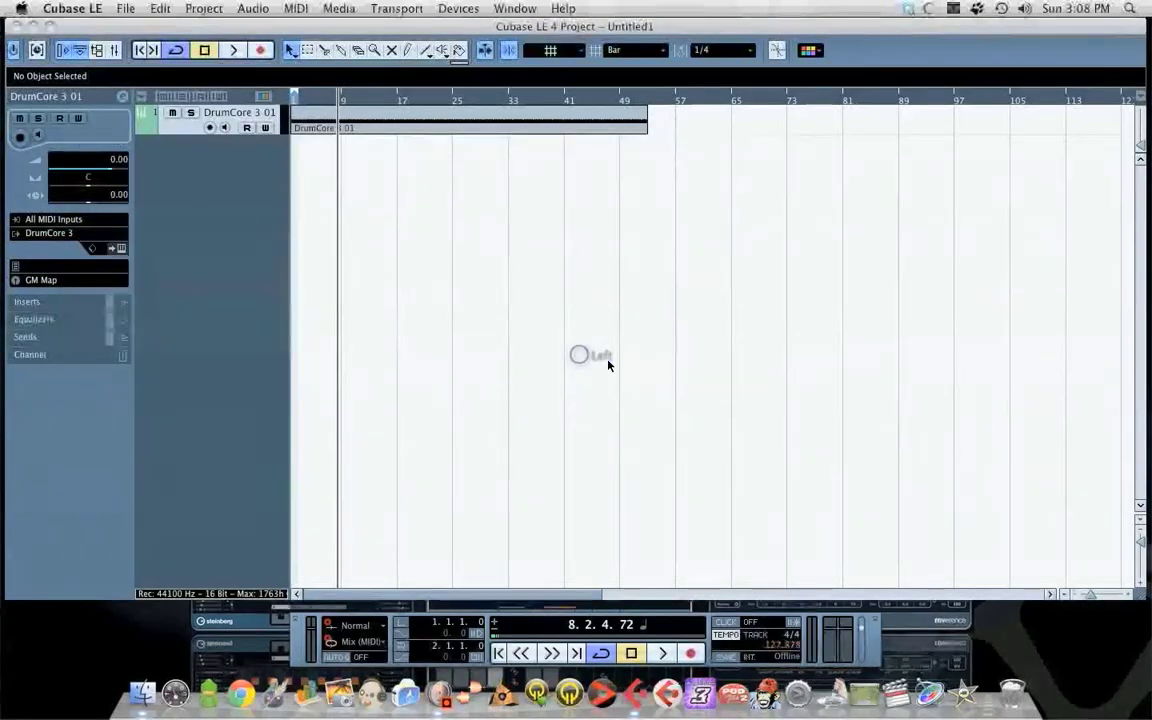